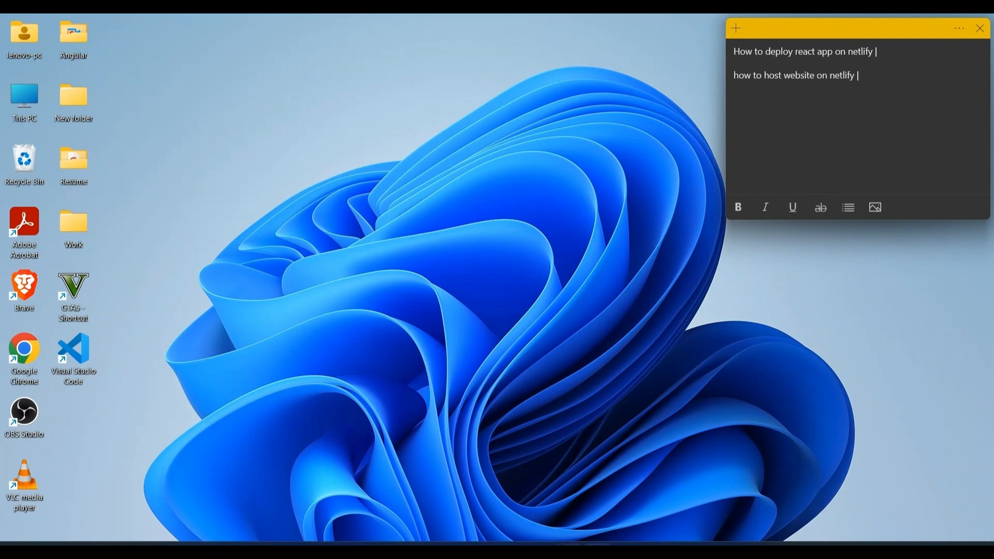
Review the react-netlify-hosting project in VS Code and the running store in Brave, and bring up the GitHub dashboard
mouse_move(541, 549)
left_click(541, 492)
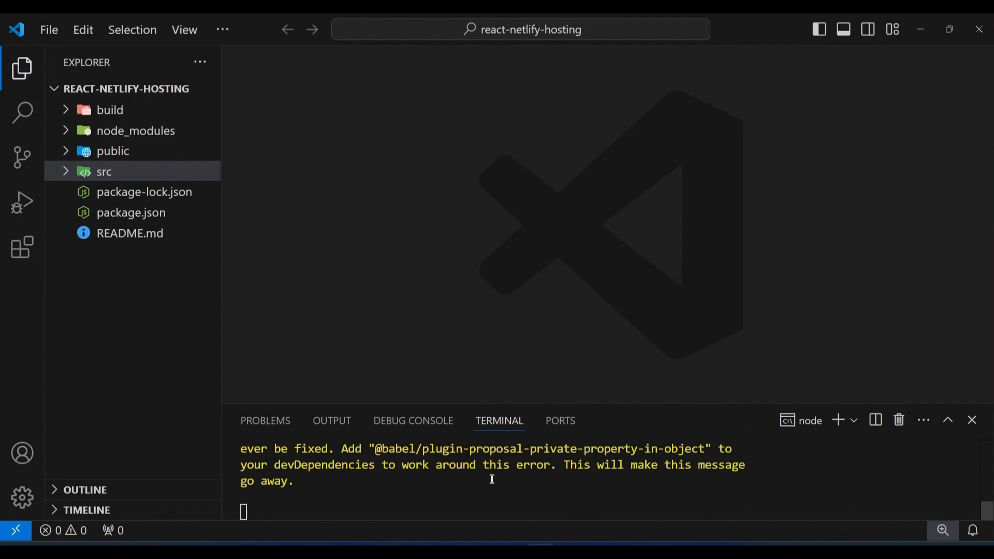
scroll(492, 479, "up", 1)
mouse_move(511, 550)
left_click(512, 505)
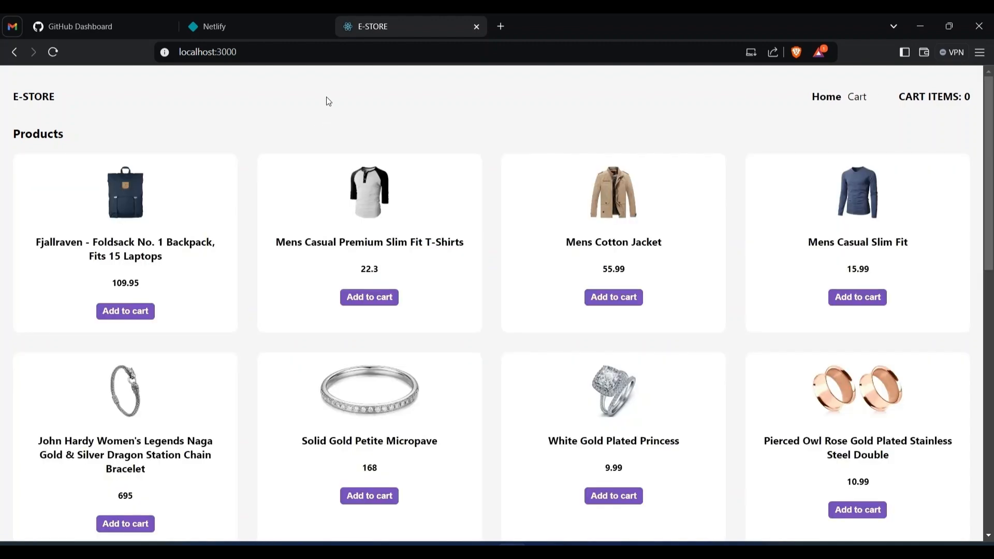
left_click(122, 33)
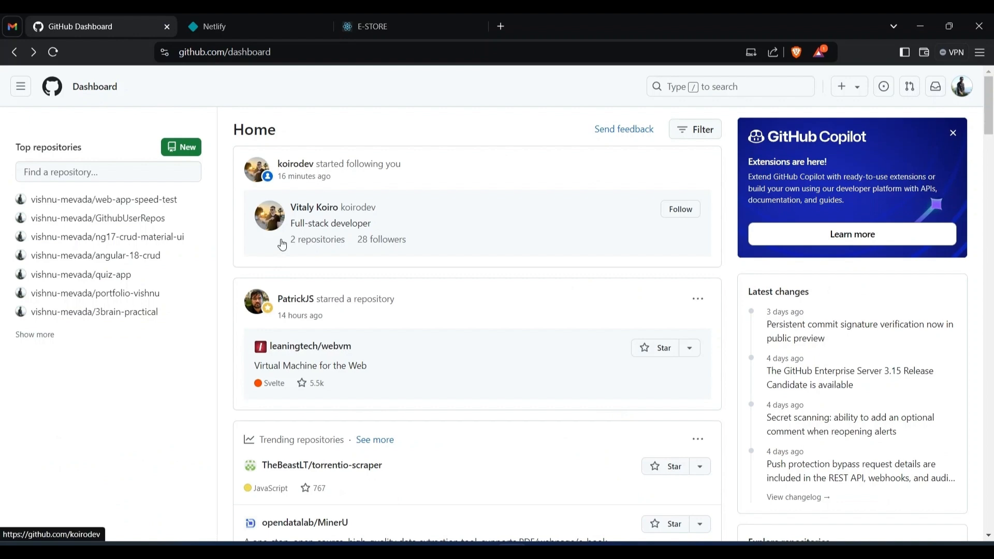
mouse_move(282, 244)
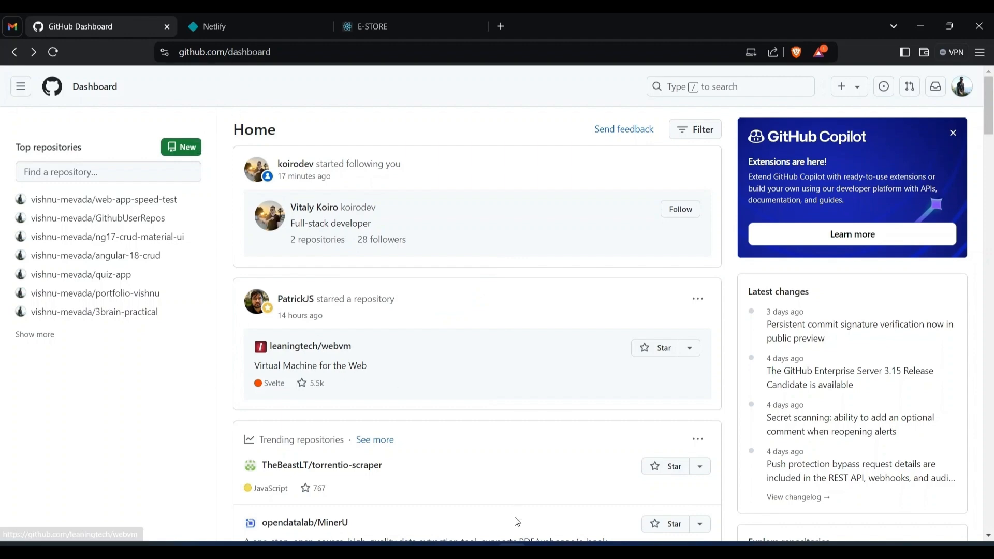
Switch to VS Code, enlarge the terminal, stop the running development server and clear the terminal output
left_click(540, 550)
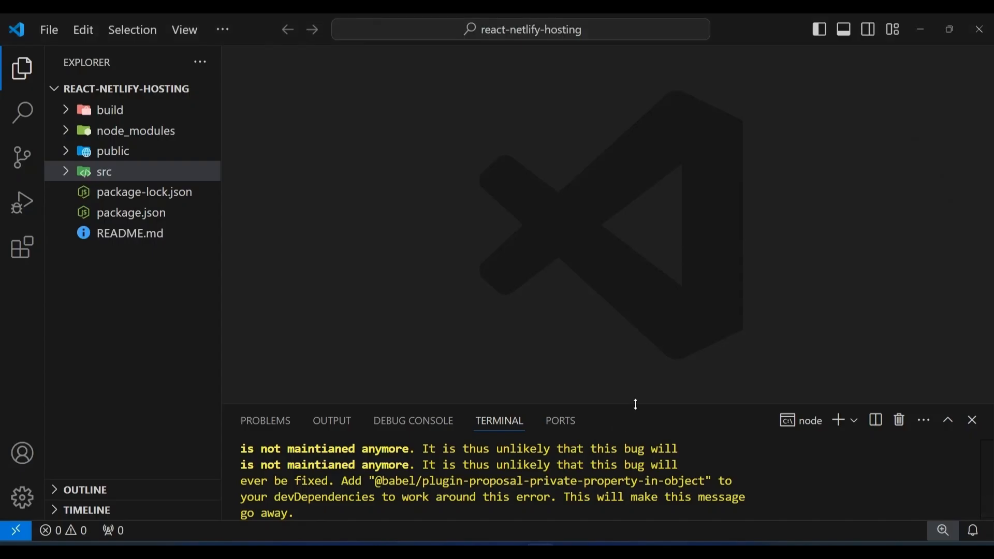
left_click_drag(636, 405, 573, 89)
left_click(567, 227)
key("ctrl+c")
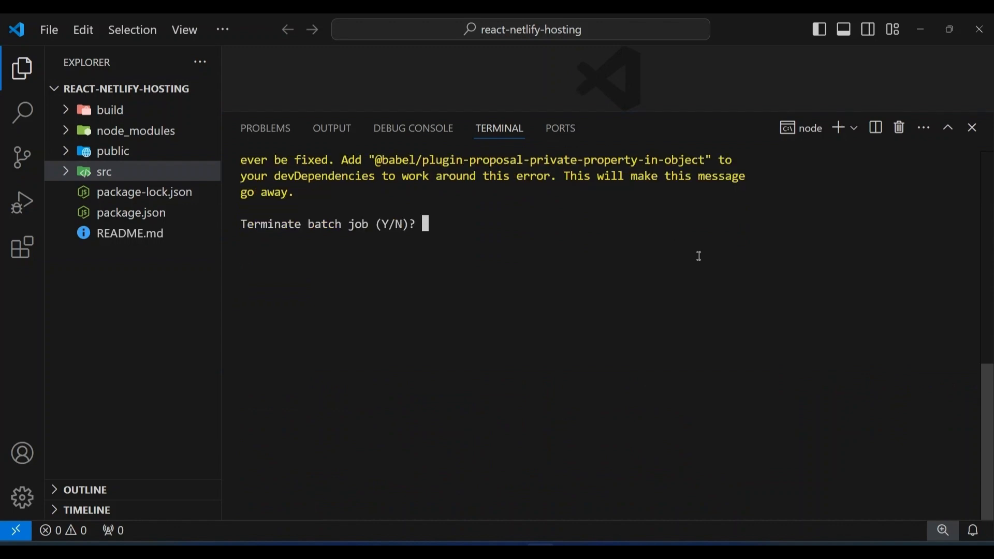
type("c")
key("ctrl+c")
key("Return")
type("cls")
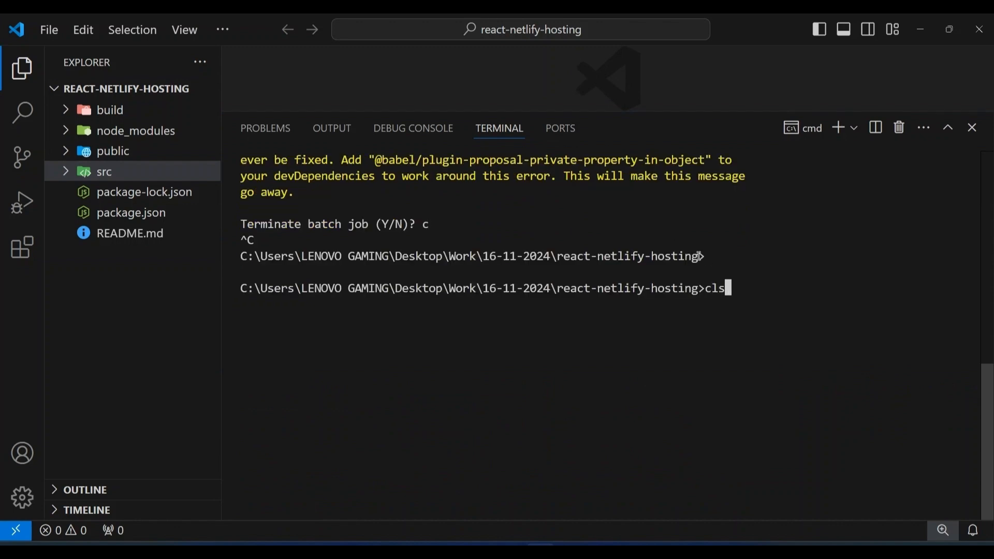
key("Return")
Switch to Brave and create a new public GitHub repository named react-crud-55930
mouse_move(512, 551)
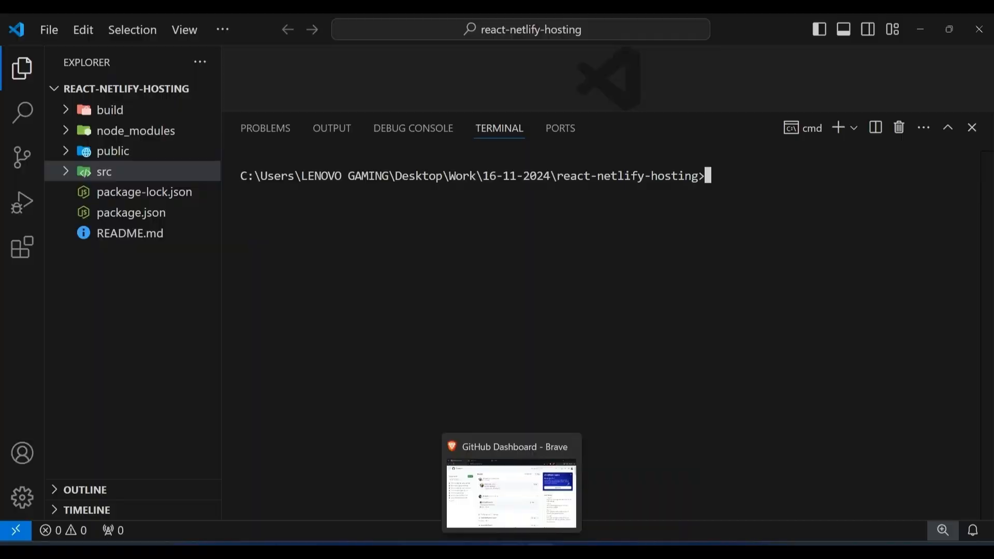
left_click(512, 492)
left_click(194, 153)
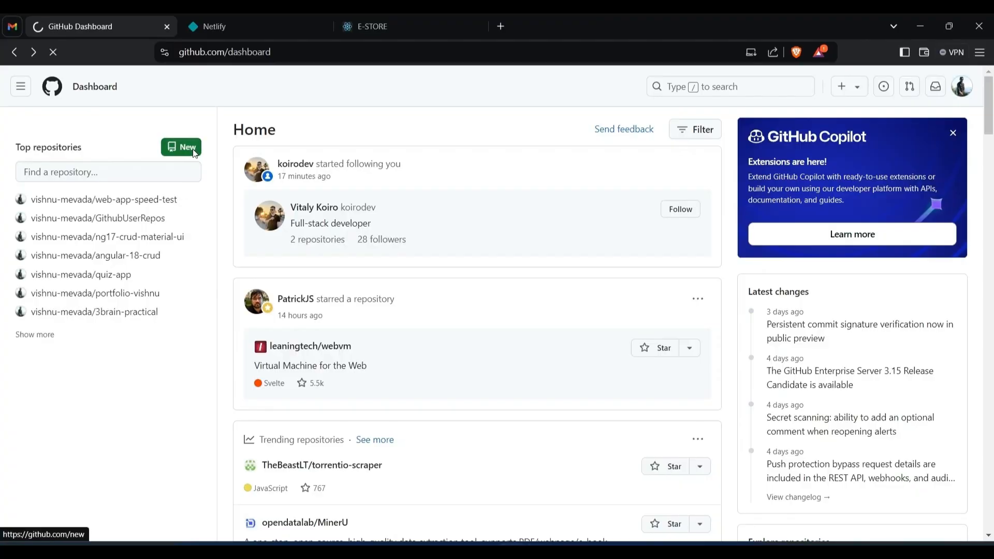
left_click(433, 245)
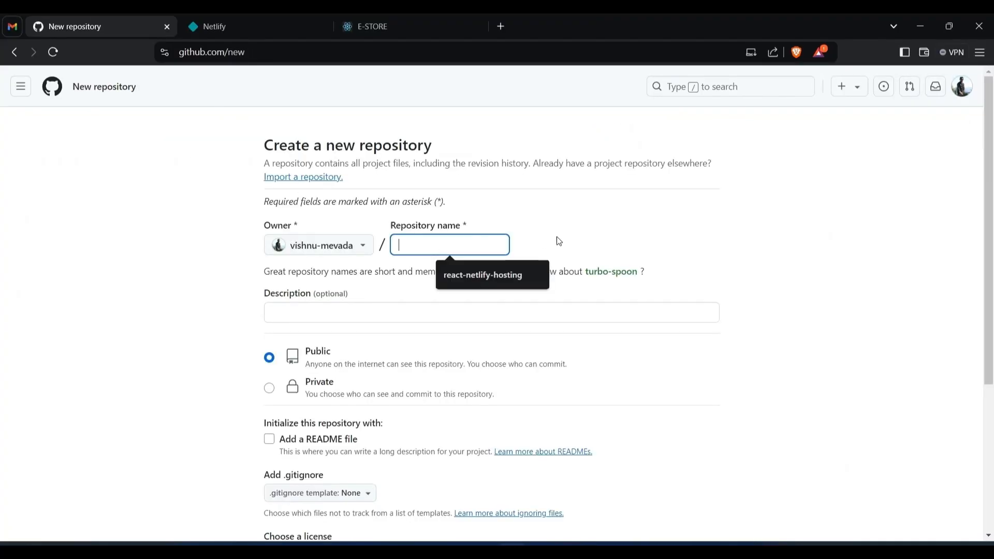
type("react")
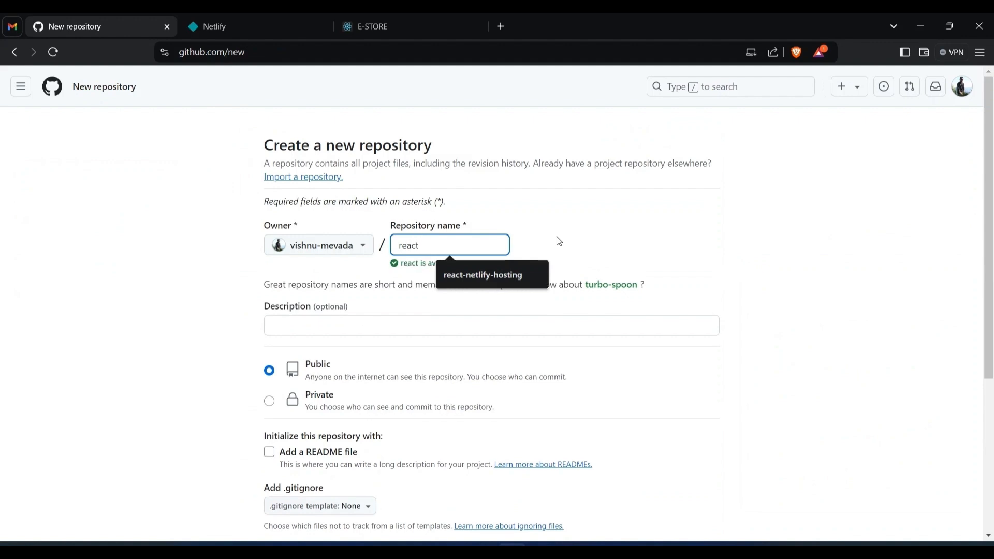
type("-cr")
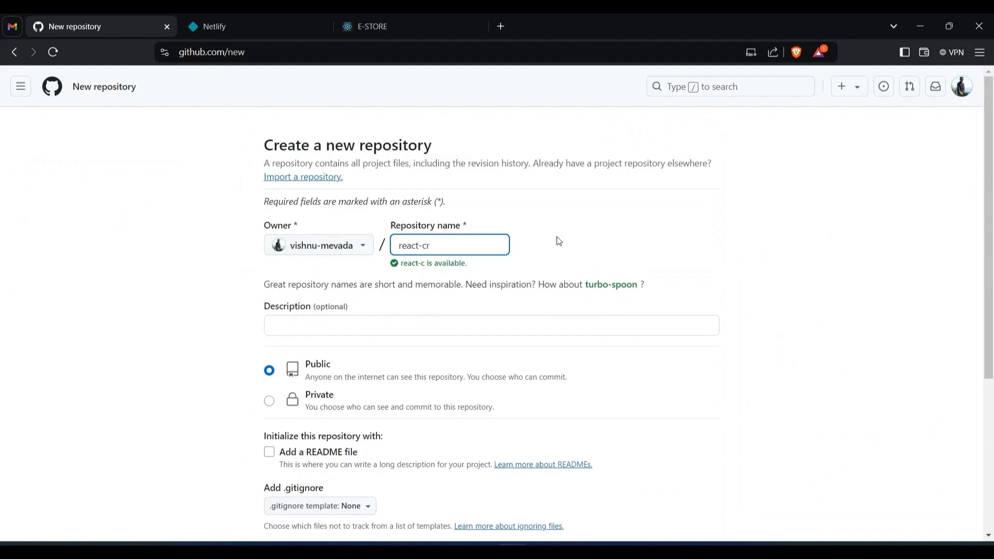
type("a")
key("BackSpace")
type("ud-")
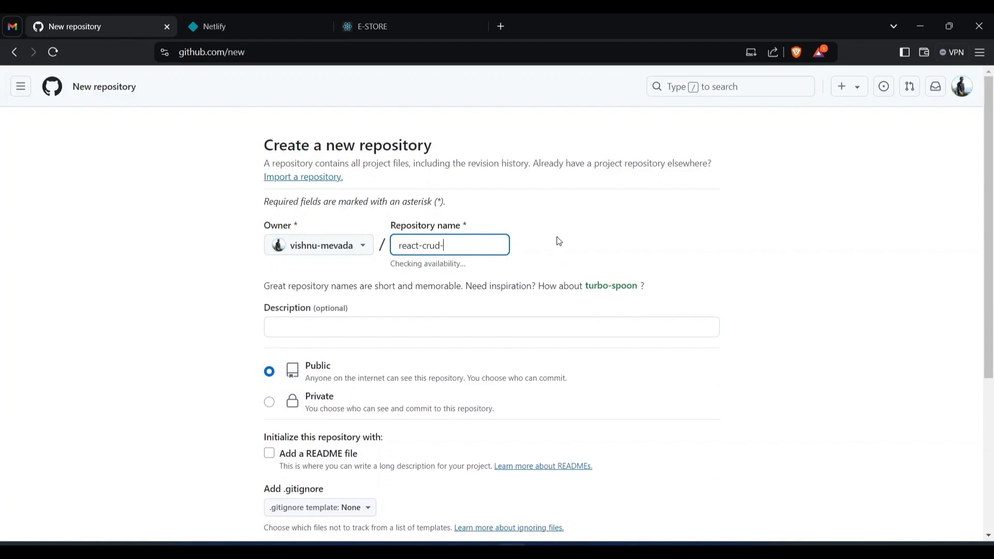
type("55930")
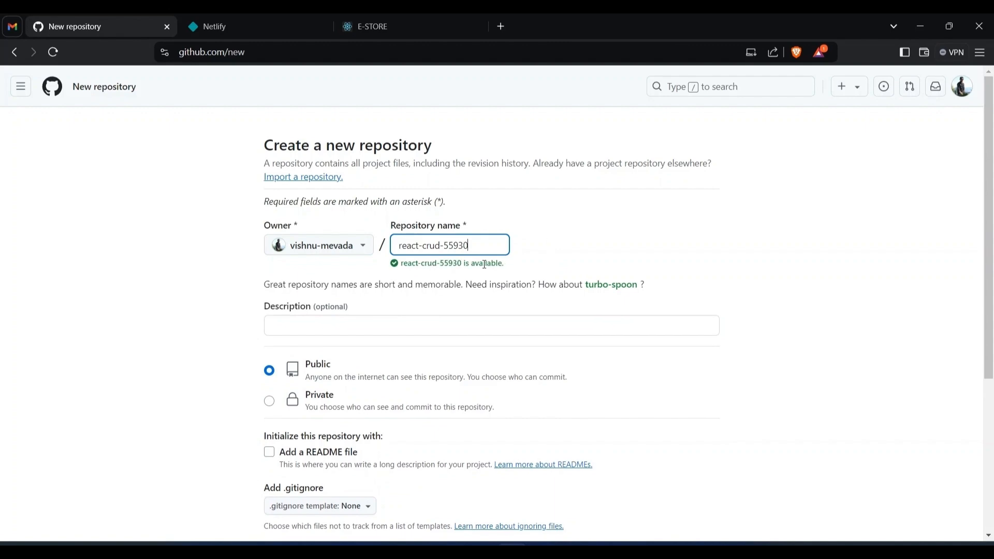
scroll(197, 360, "down", 4)
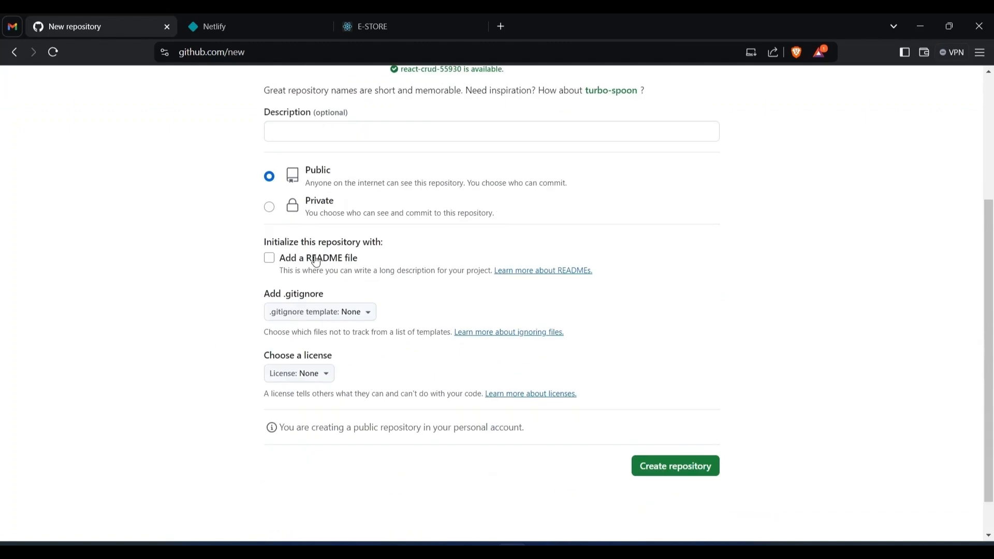
left_click(654, 468)
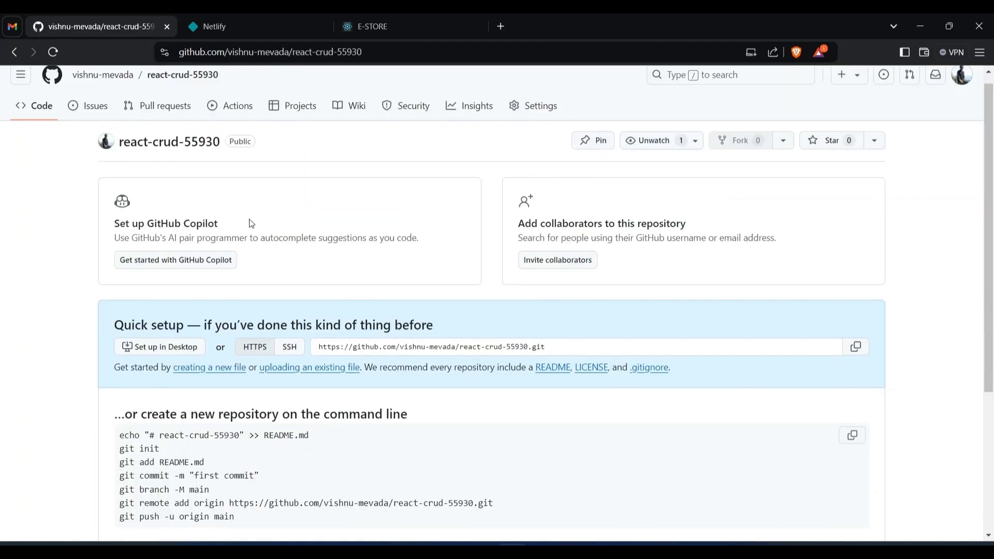
Review the new repository's command-line setup instructions and initialize Git in the react-netlify-hosting folder from the VS Code terminal
scroll(251, 223, "down", 4)
scroll(250, 218, "down", 1)
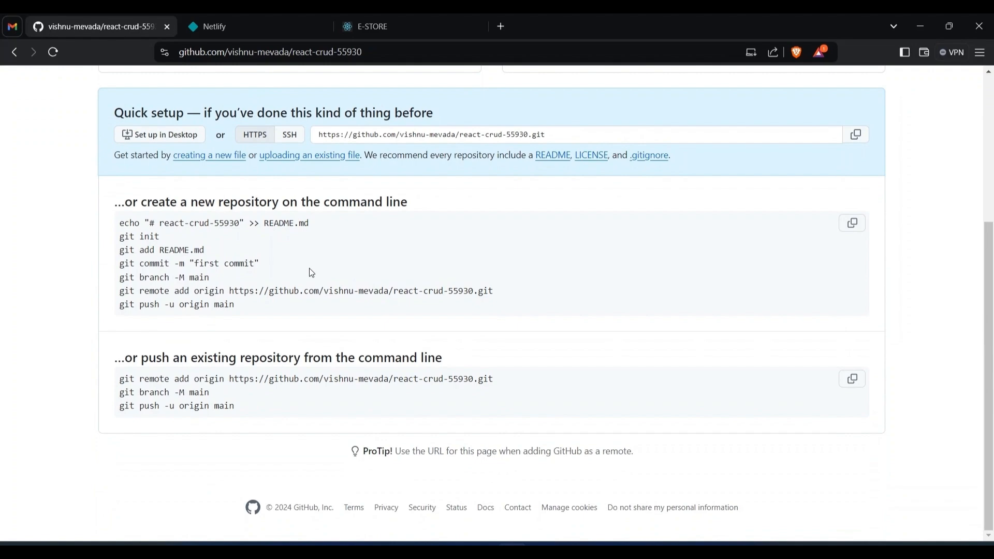
left_click(540, 549)
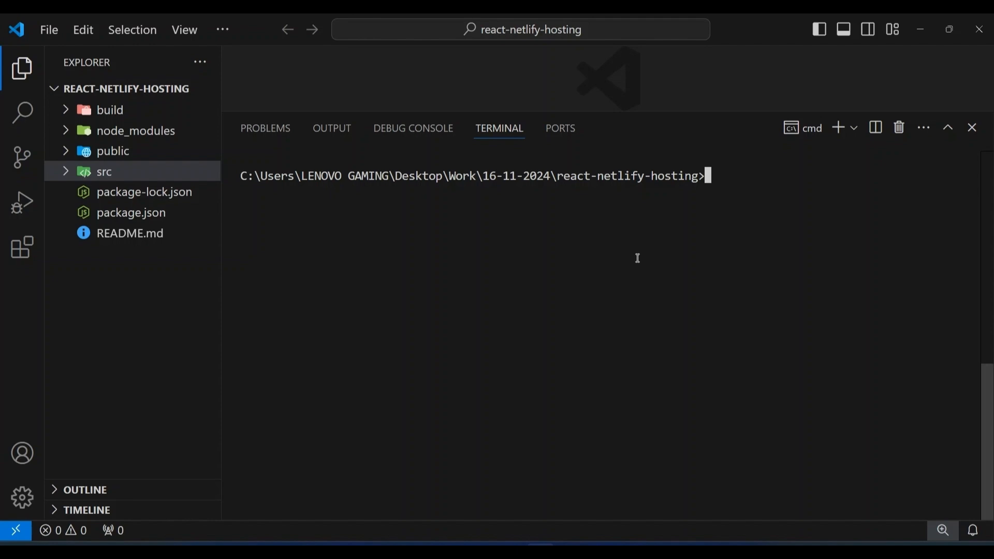
type("git init")
key("Return")
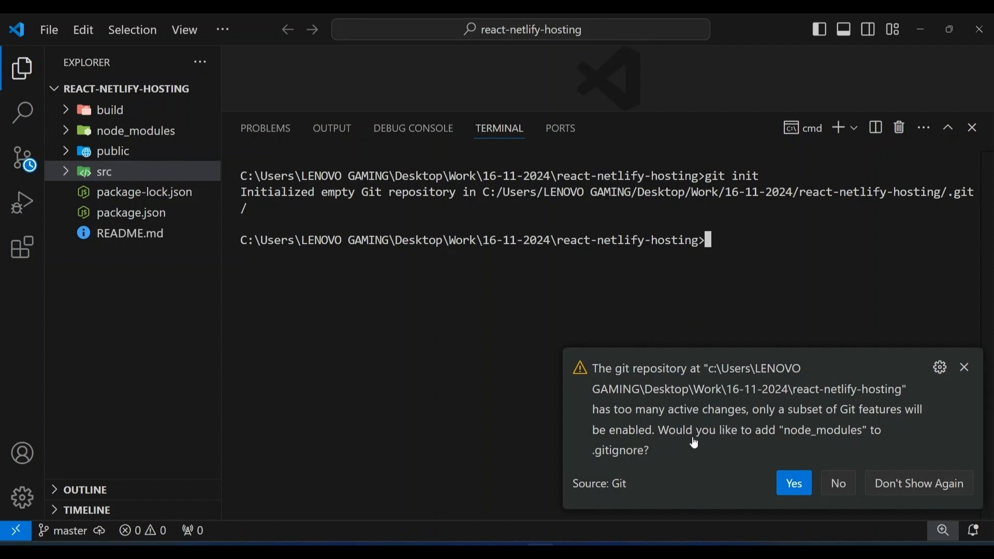
Accept adding node_modules to .gitignore, save the file and close it
left_click(782, 481)
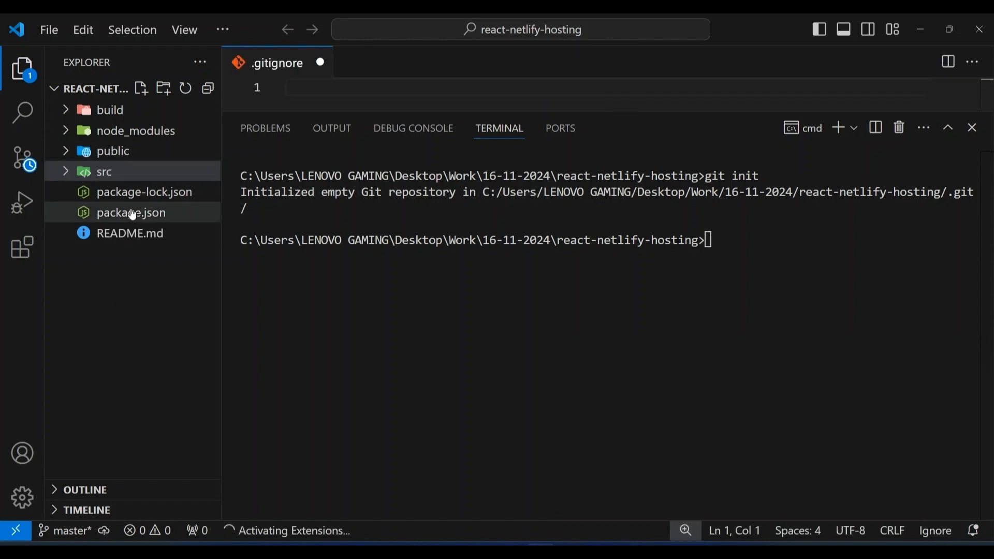
type("node_modules")
key("Return")
key("ctrl+s")
key("ctrl+w")
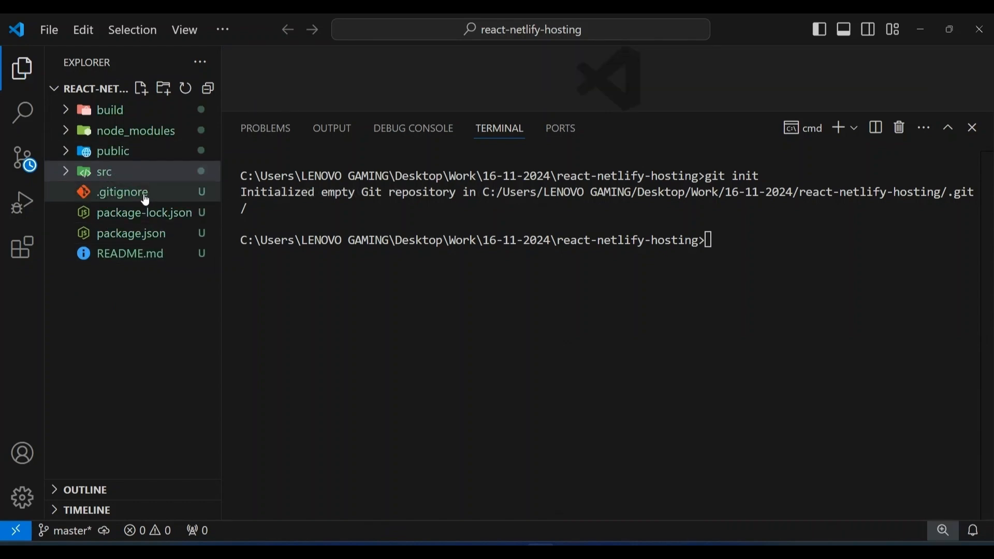
Add a build entry below node_modules in .gitignore, save the file and close it
left_click(140, 194)
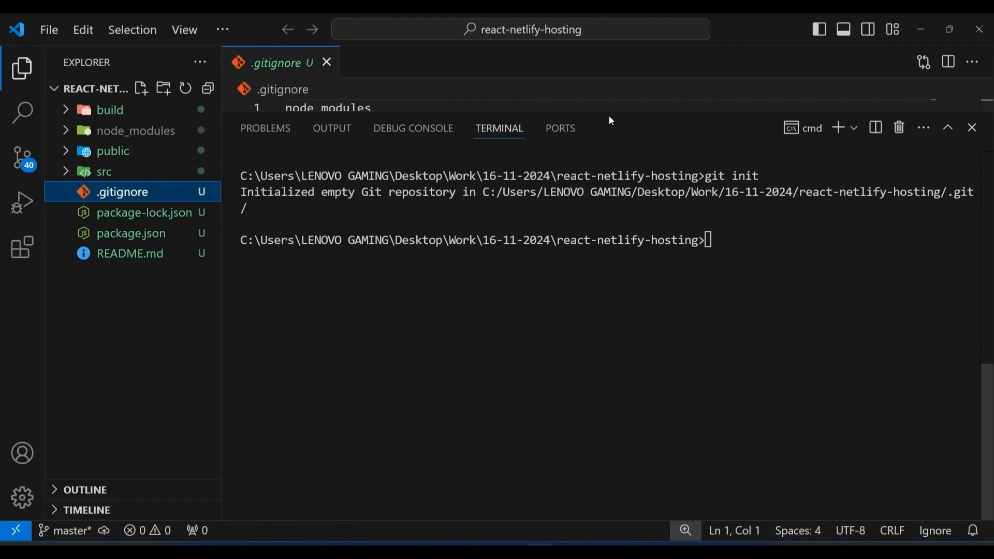
left_click_drag(613, 129, 608, 304)
left_click(424, 111)
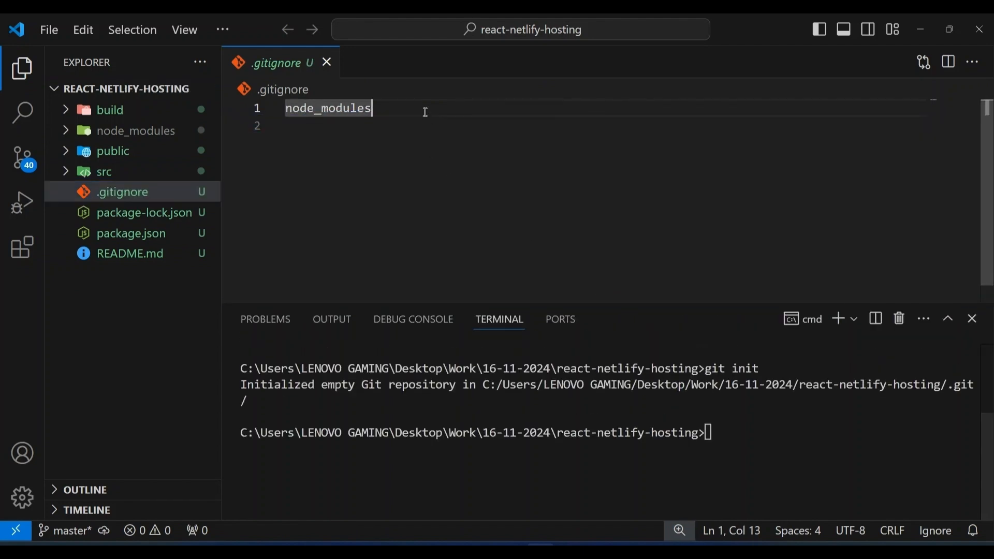
key("Return")
type("bu")
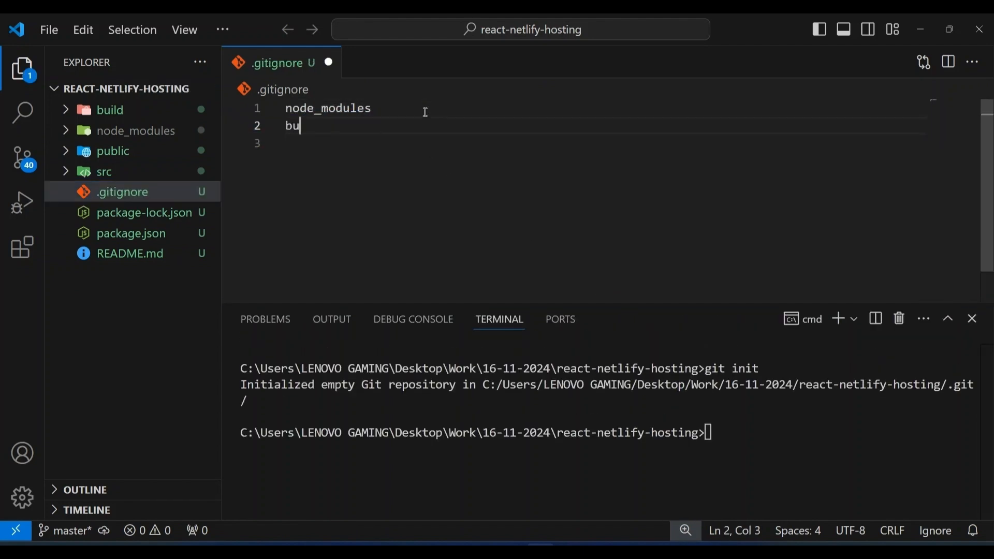
type("ild")
key("ctrl+s")
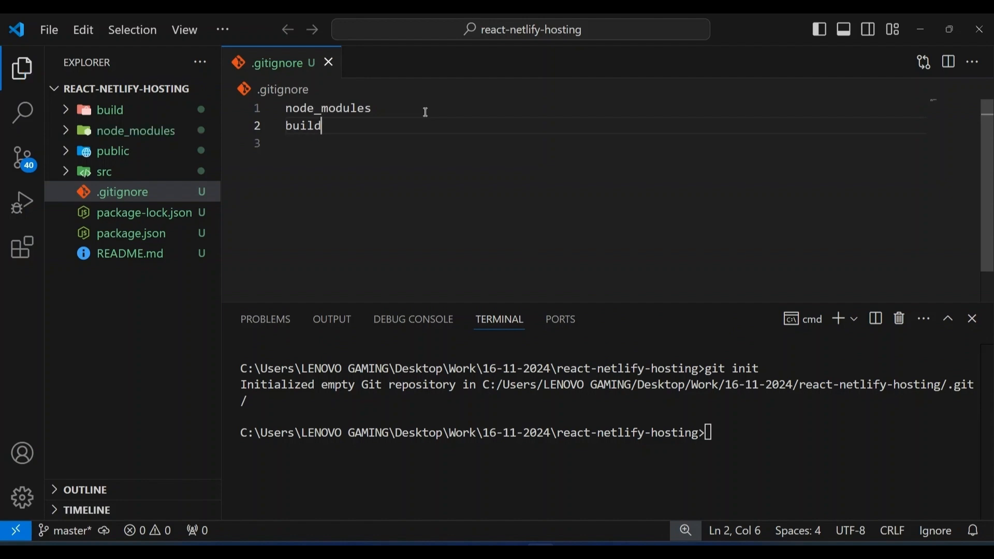
left_click(329, 63)
Clear the terminal and stage all project files with git add
left_click(772, 435)
type("cls")
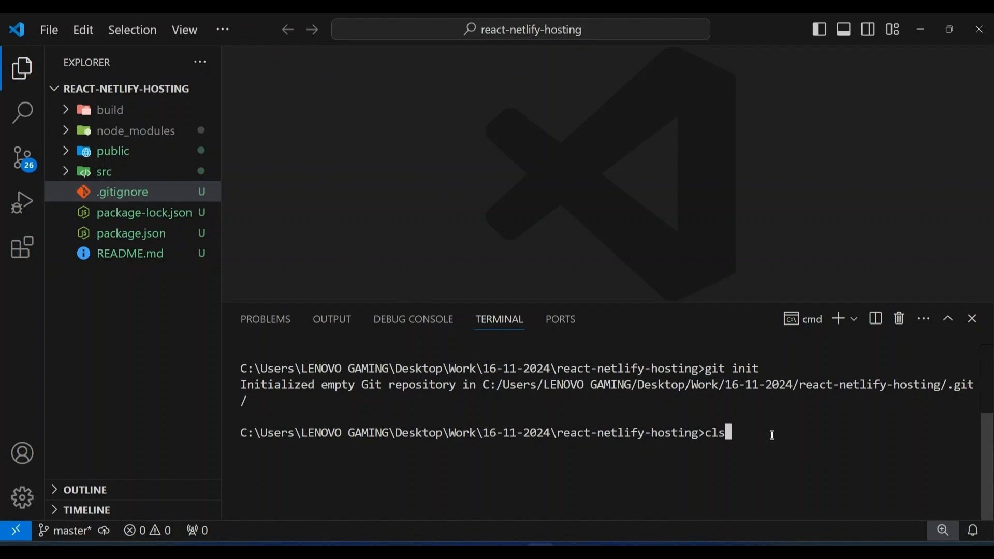
key("Return")
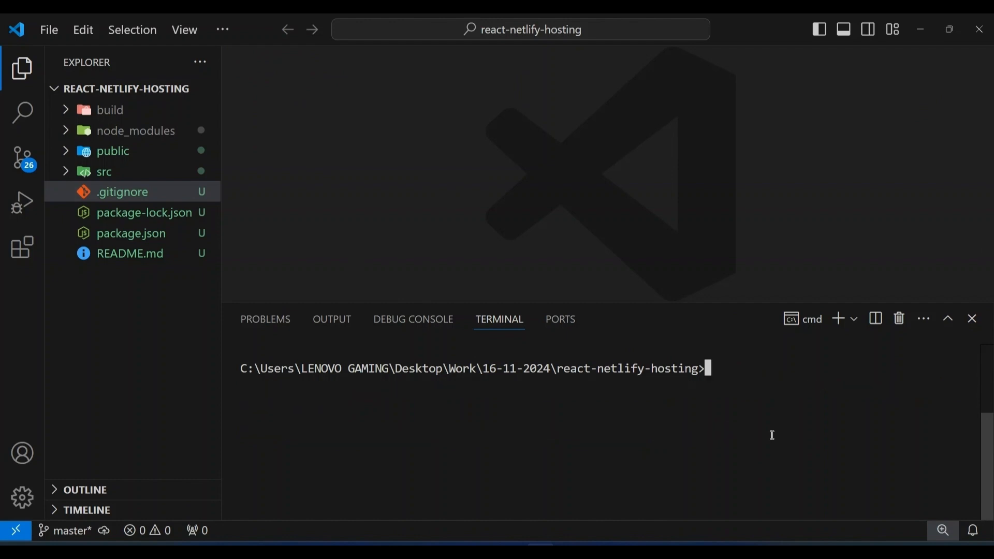
type("git add .")
key("Return")
Commit the staged files with the message "initial commit"
type("git ")
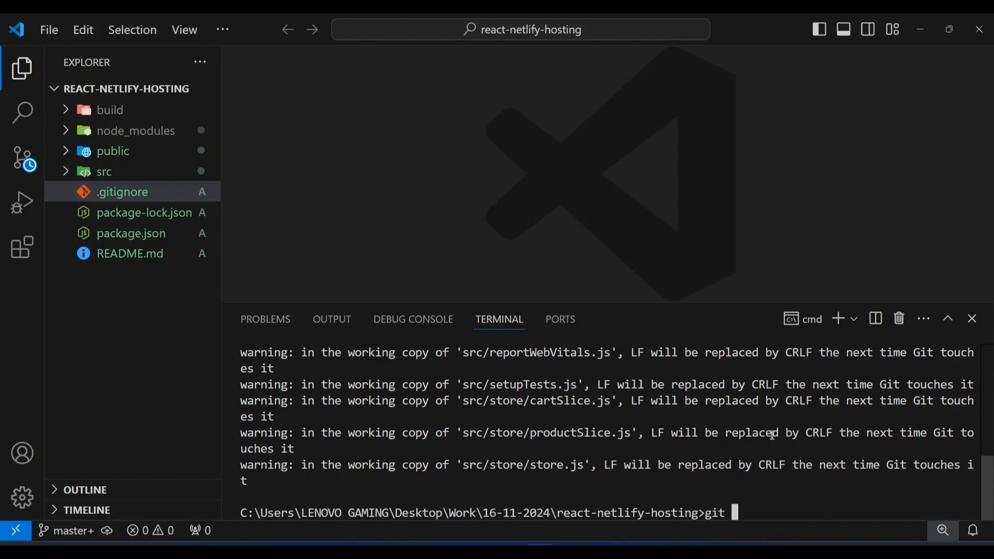
type("commit -m \"\"")
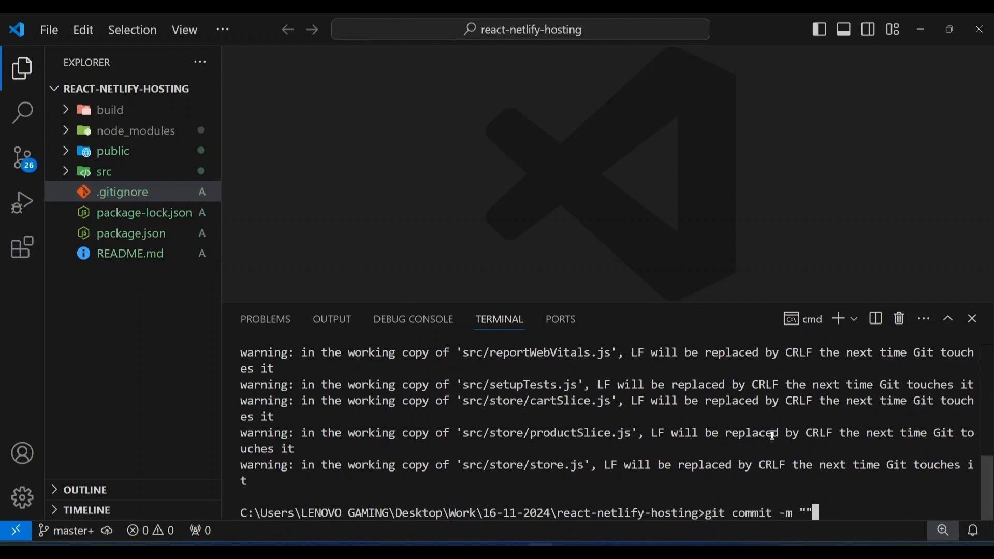
key("Left")
type("initial")
type(" comm")
type("it")
key("Return")
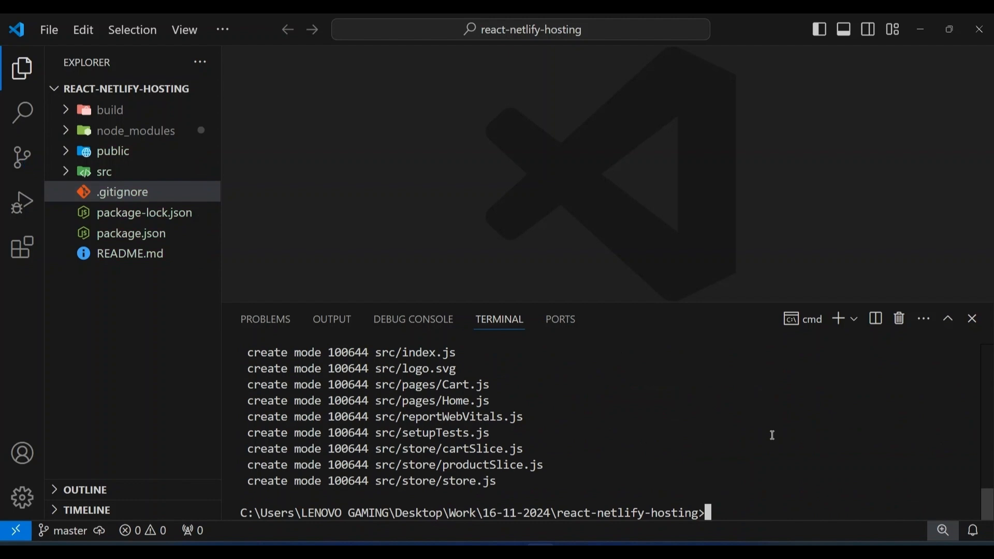
Clear the commit output and enlarge the terminal area
type("cls")
key("Return")
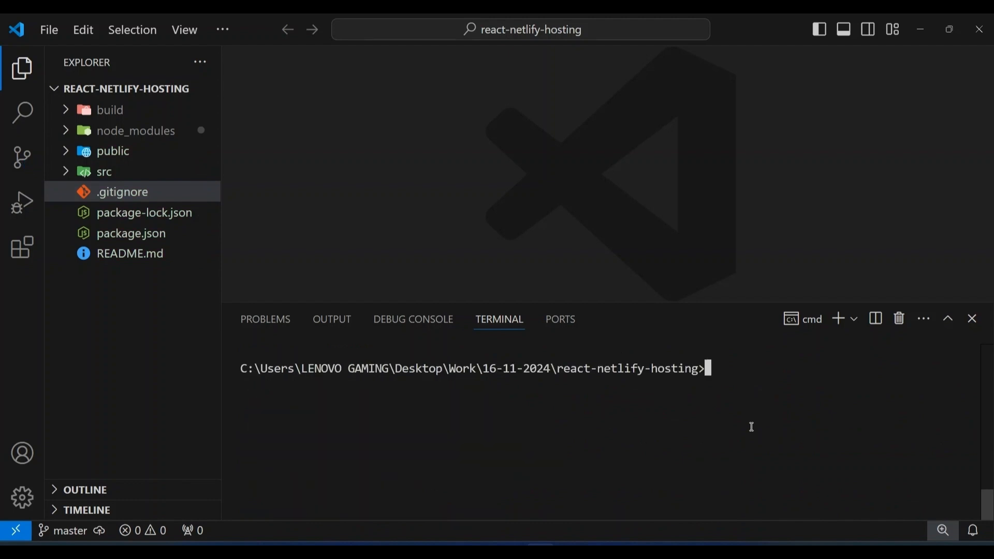
left_click_drag(668, 303, 633, 139)
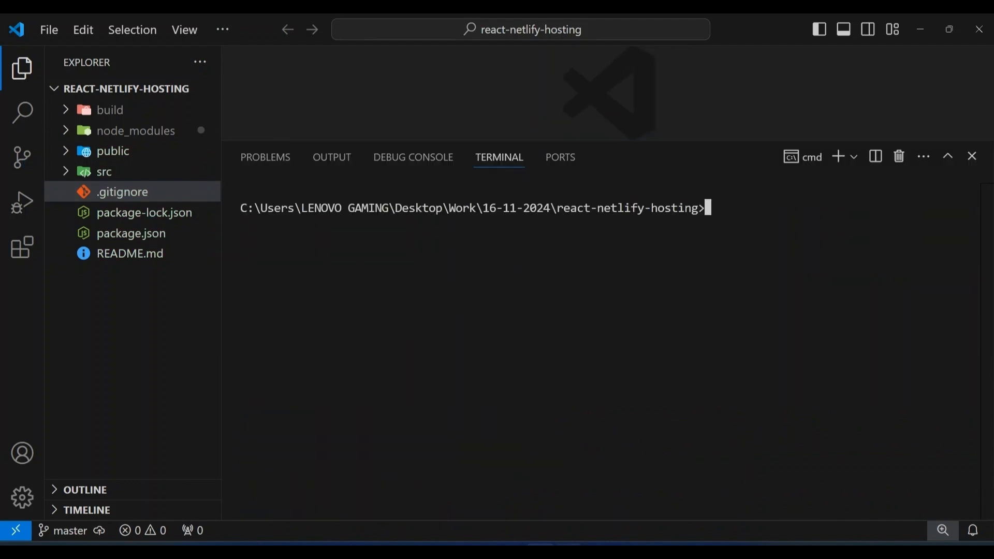
Copy the git remote add origin command for react-crud-55930 from the GitHub page and run it in the VS Code terminal
key("alt+Tab")
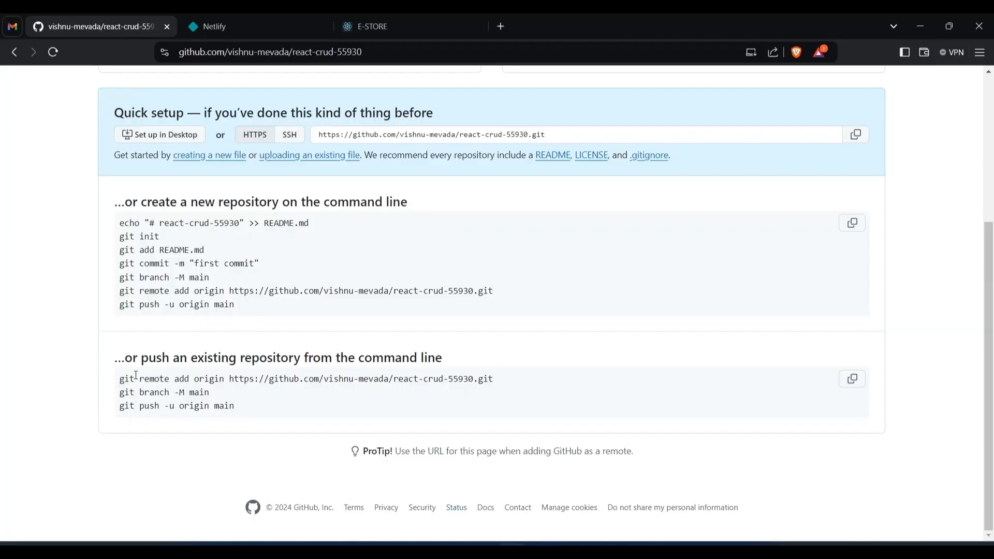
left_click_drag(118, 381, 526, 374)
key("ctrl+c")
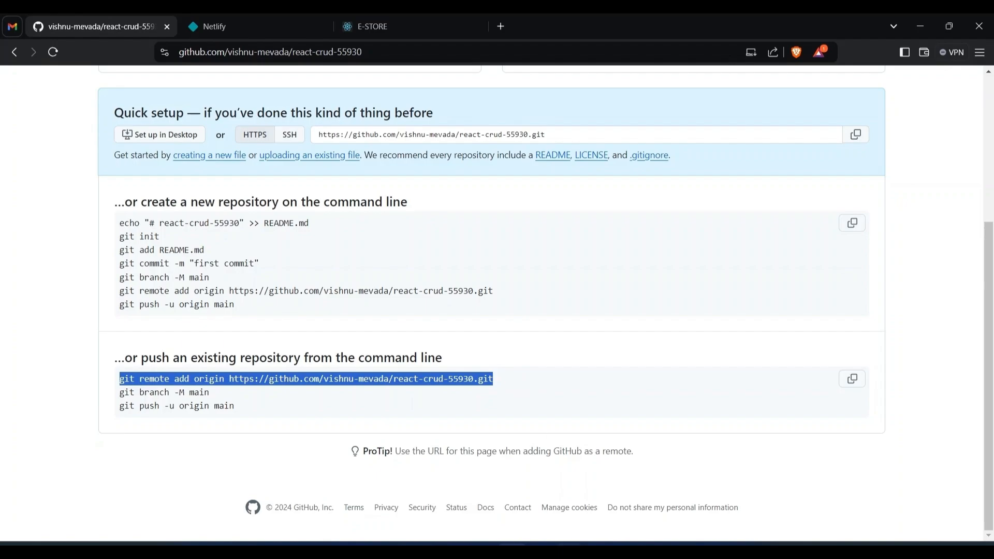
left_click(544, 551)
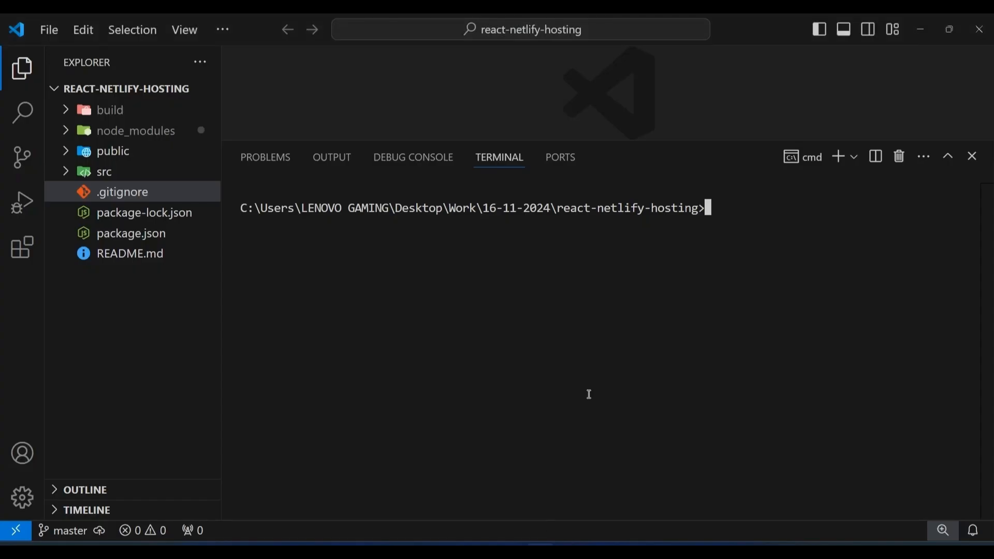
key("ctrl+v")
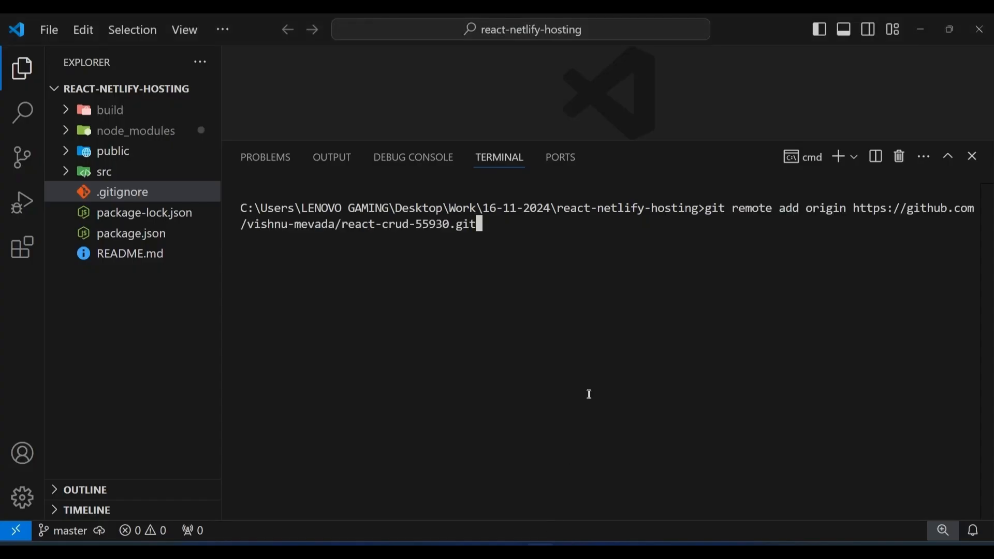
key("Return")
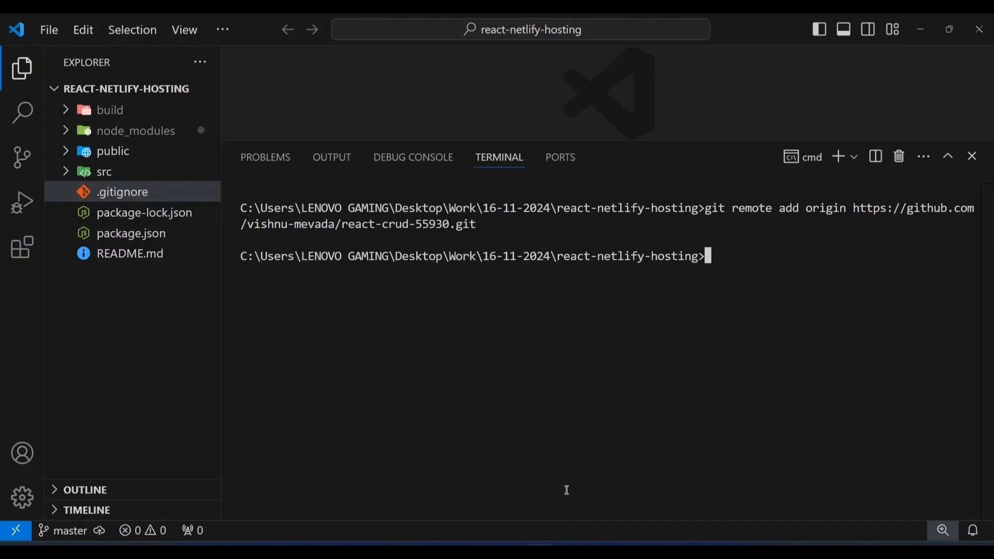
Copy git branch -M main from the GitHub page and run it in the VS Code terminal to rename the branch
key("alt+Tab")
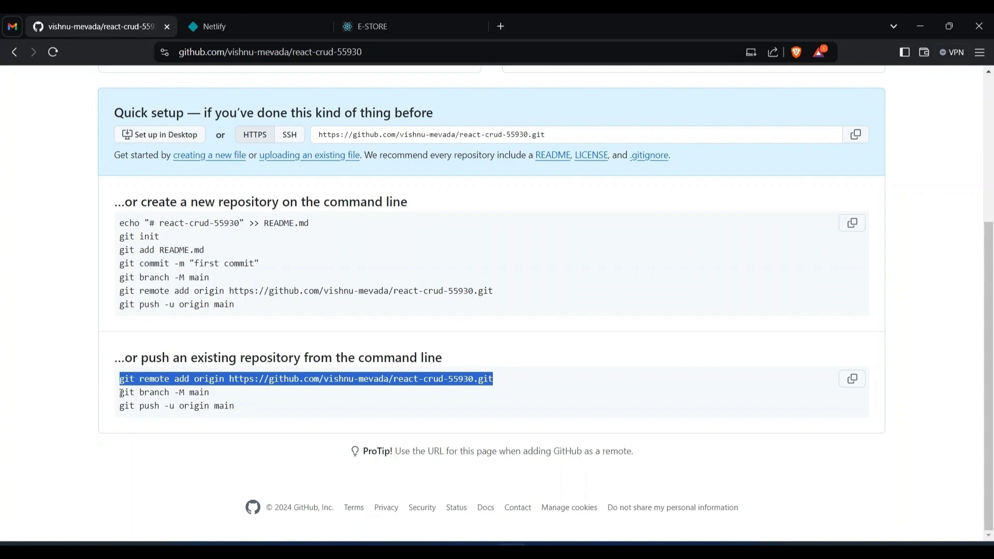
left_click_drag(121, 393, 237, 393)
key("ctrl+c")
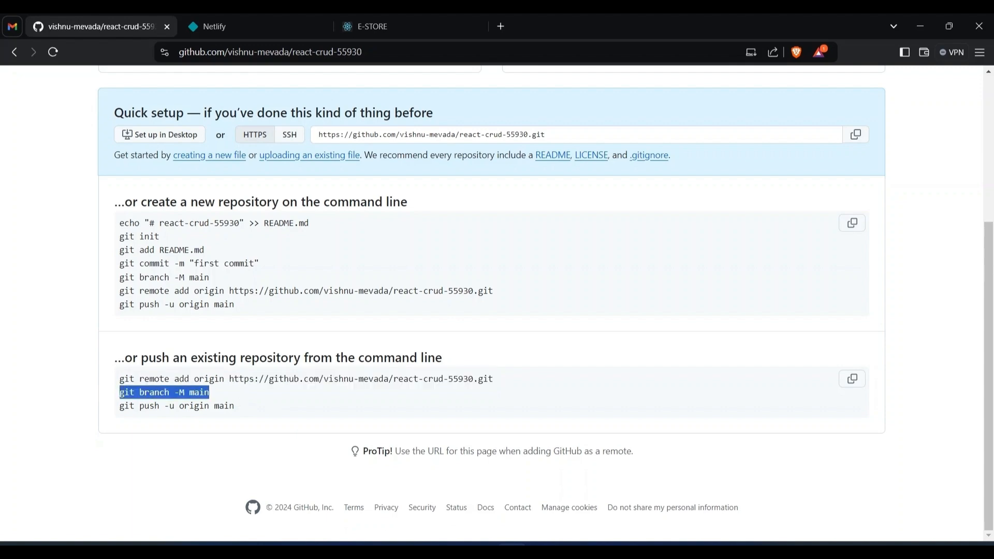
key("alt+Tab")
key("ctrl+v")
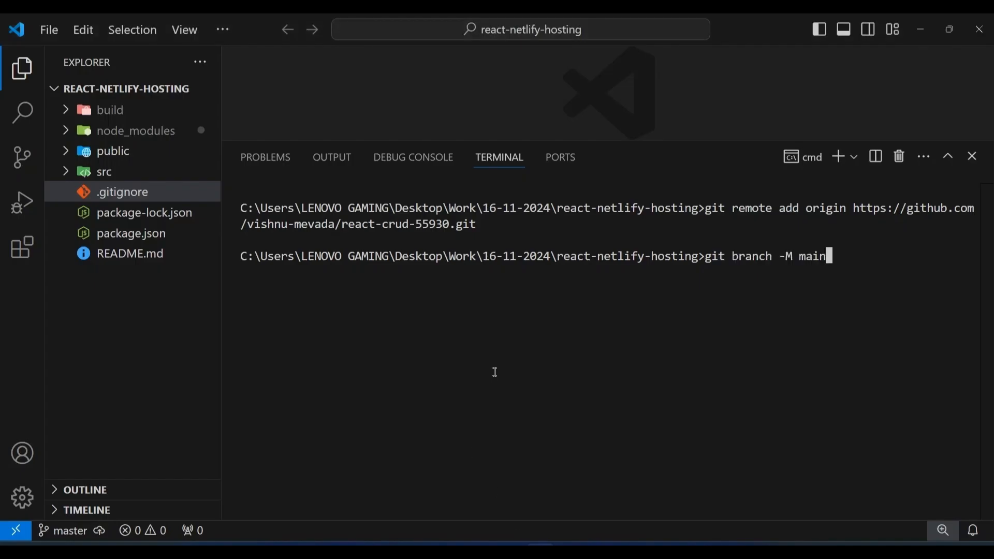
key("Return")
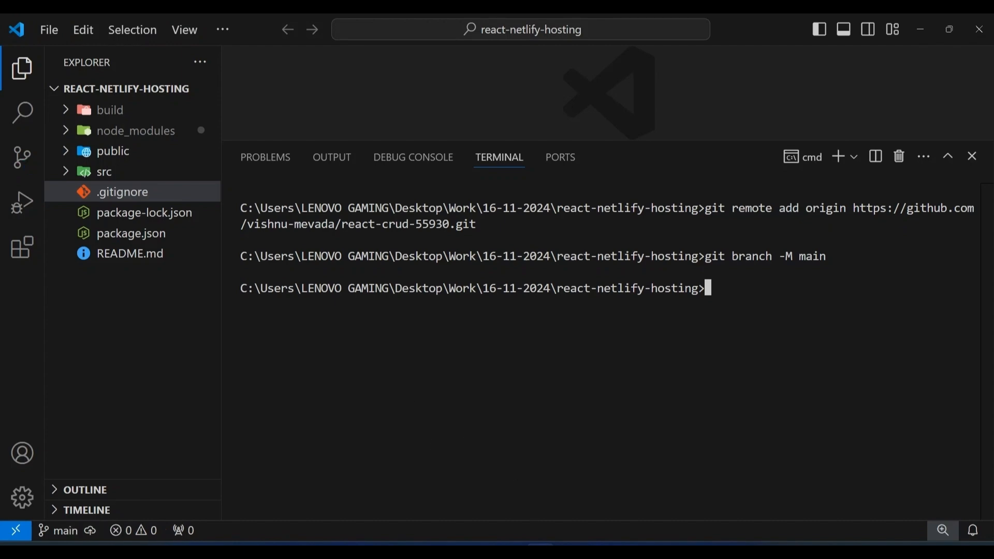
Copy git push -u origin main from the GitHub page and run it in the VS Code terminal to push the project
key("alt+Tab")
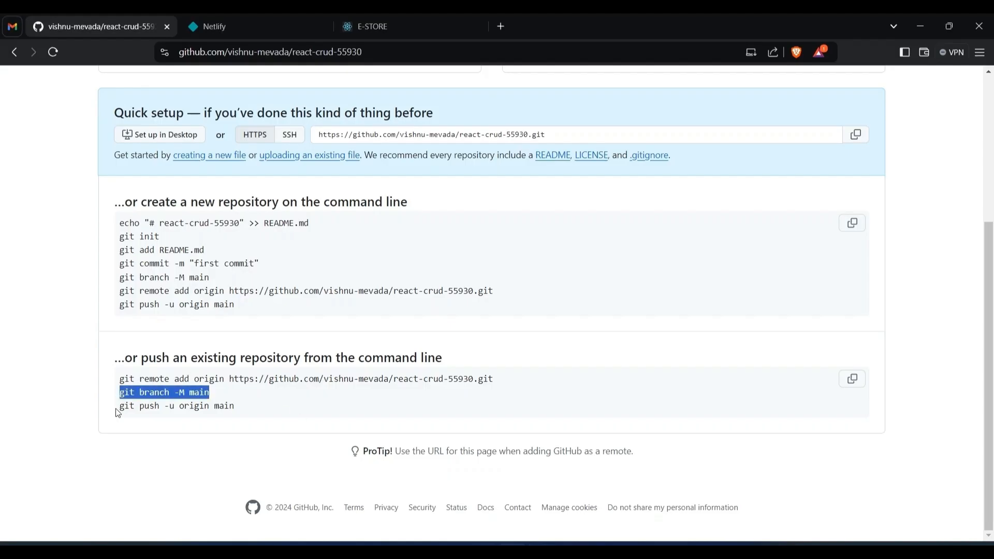
left_click_drag(121, 409, 240, 404)
key("ctrl+c")
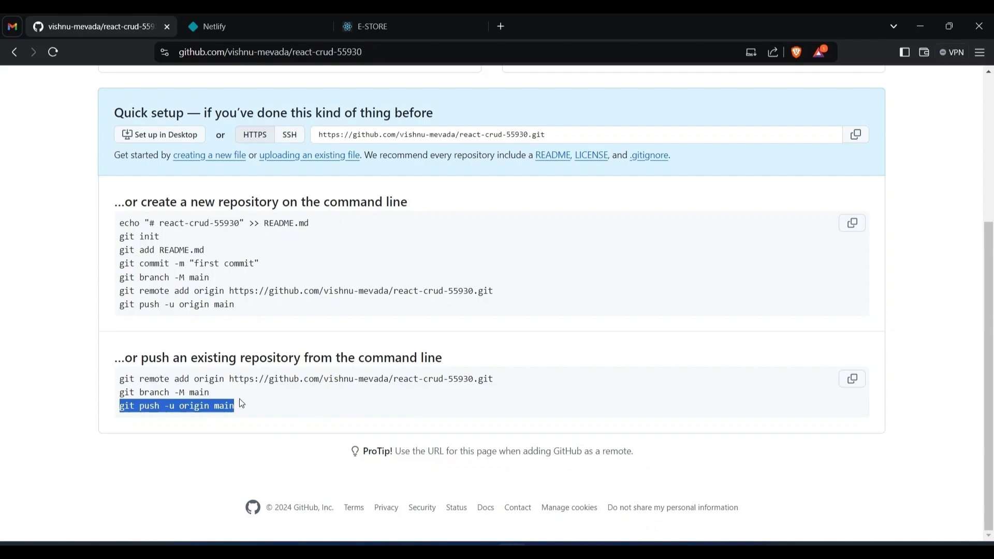
key("alt+Tab")
key("ctrl+v")
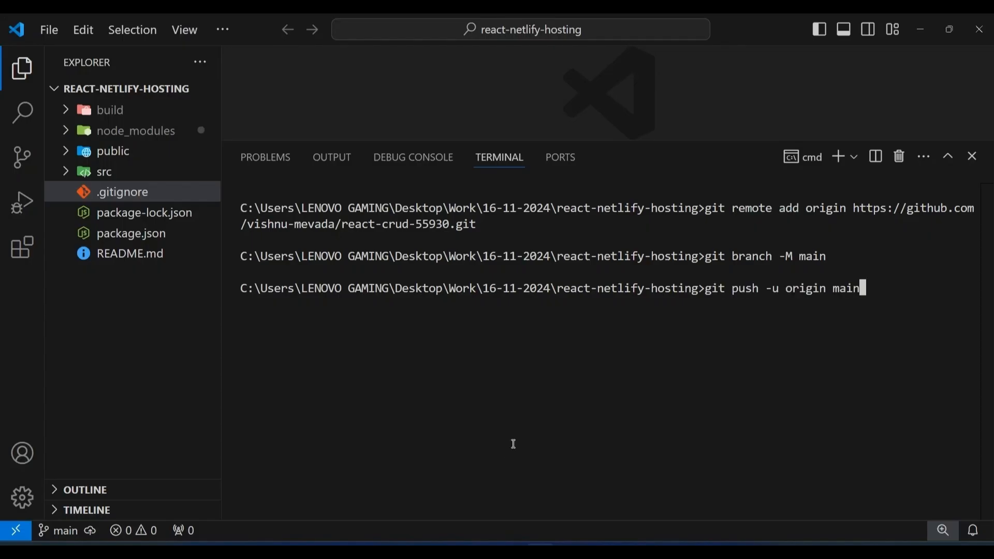
key("Return")
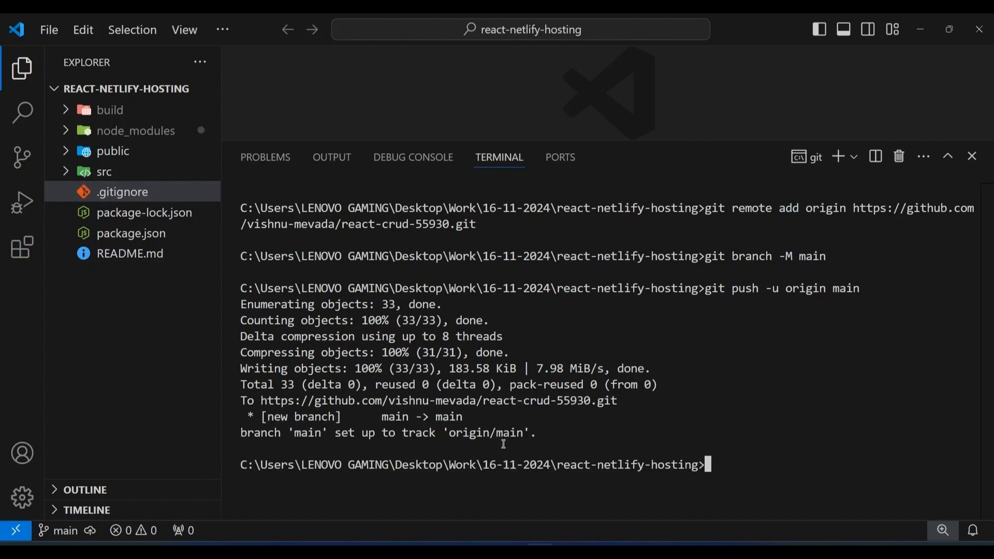
Switch to the browser and reload the react-crud-55930 repository page to check the pushed files
key("alt+Tab")
key("ctrl+r")
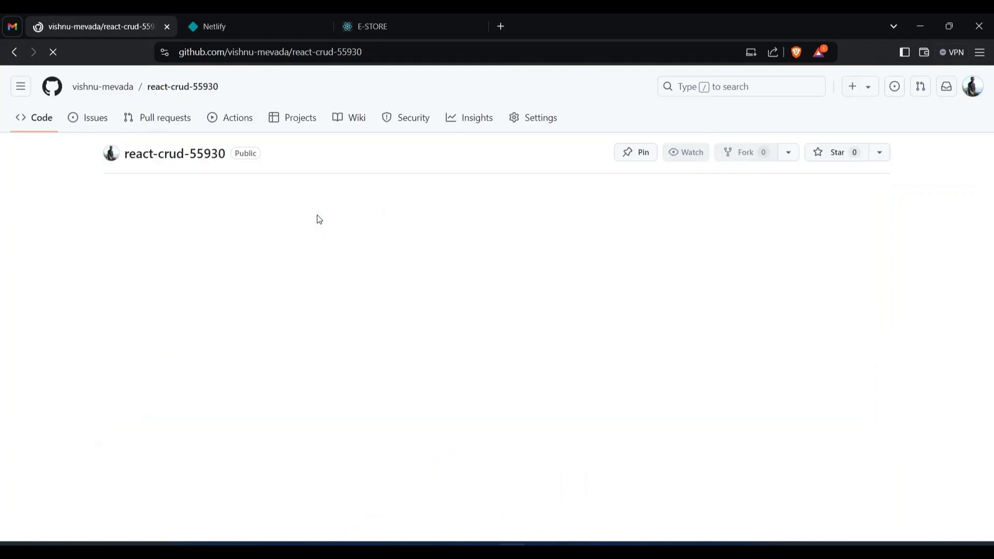
scroll(107, 269, "up", 5)
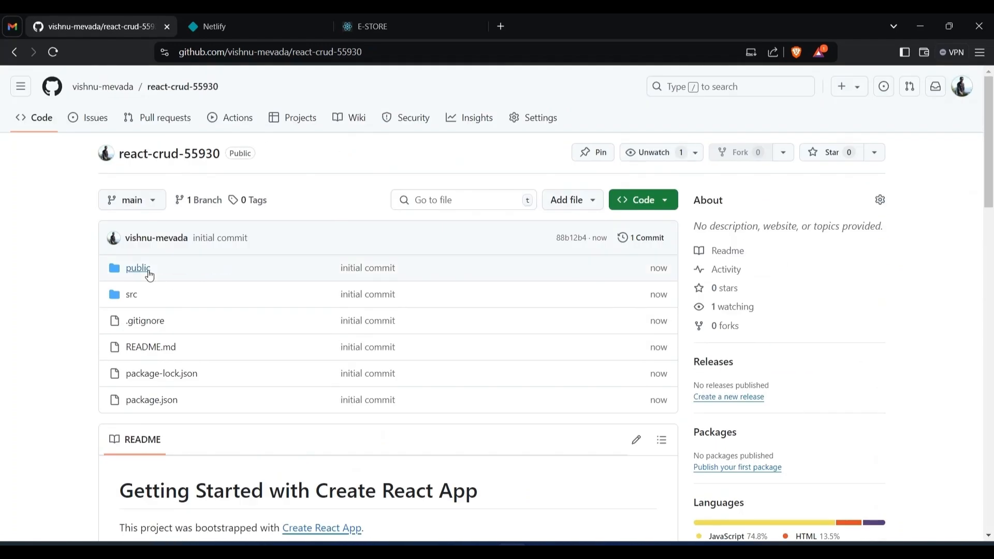
Log in to Netlify with GitHub and start importing an existing project with GitHub as the Git provider
left_click(265, 22)
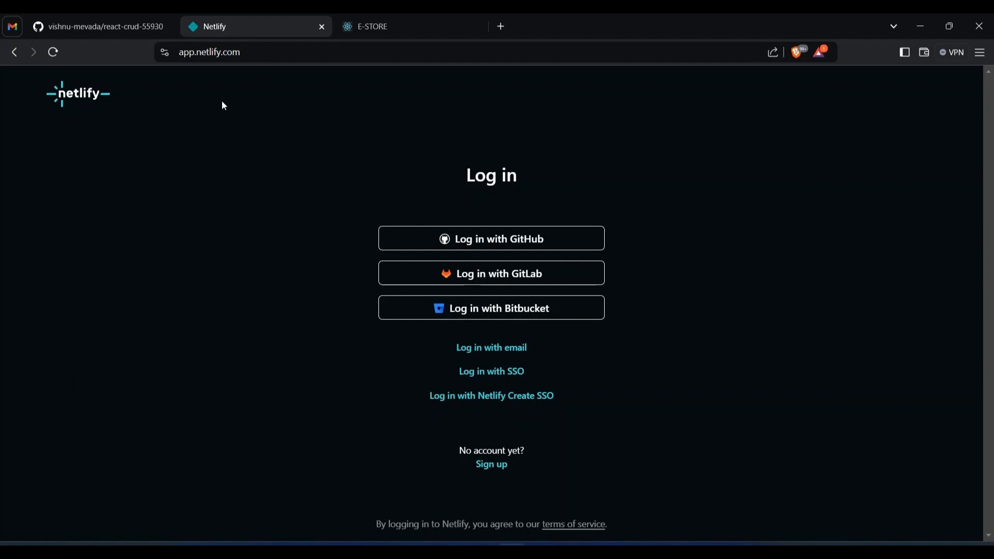
left_click(505, 236)
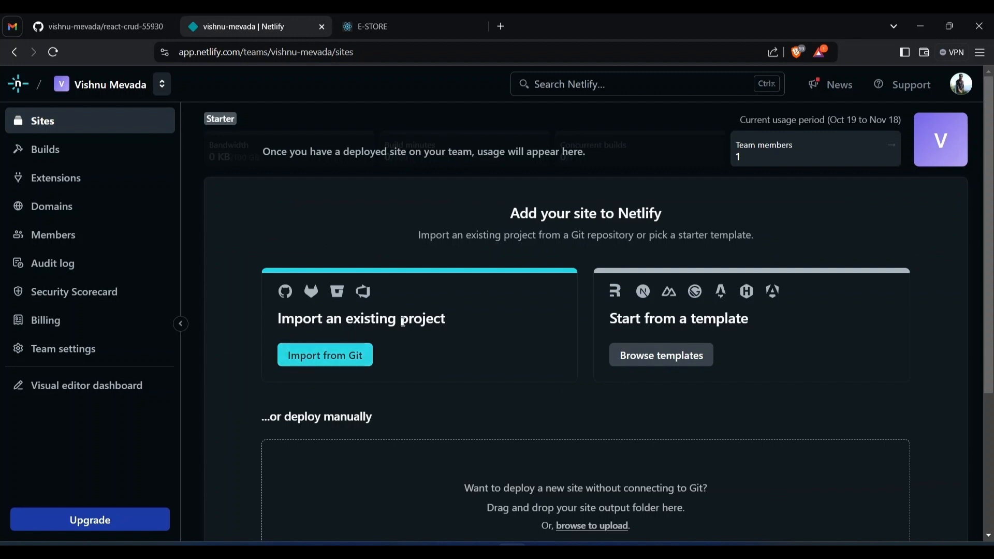
left_click(342, 357)
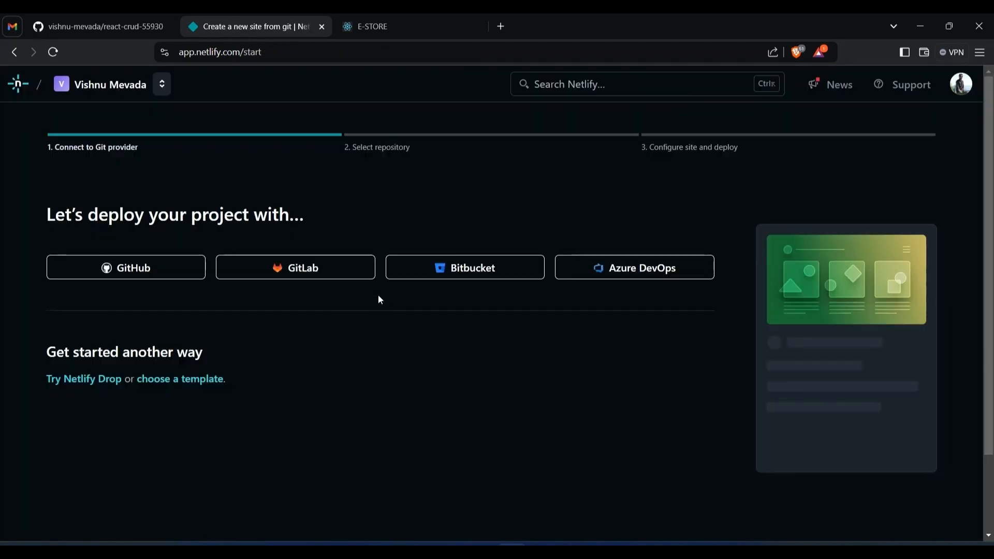
left_click(133, 269)
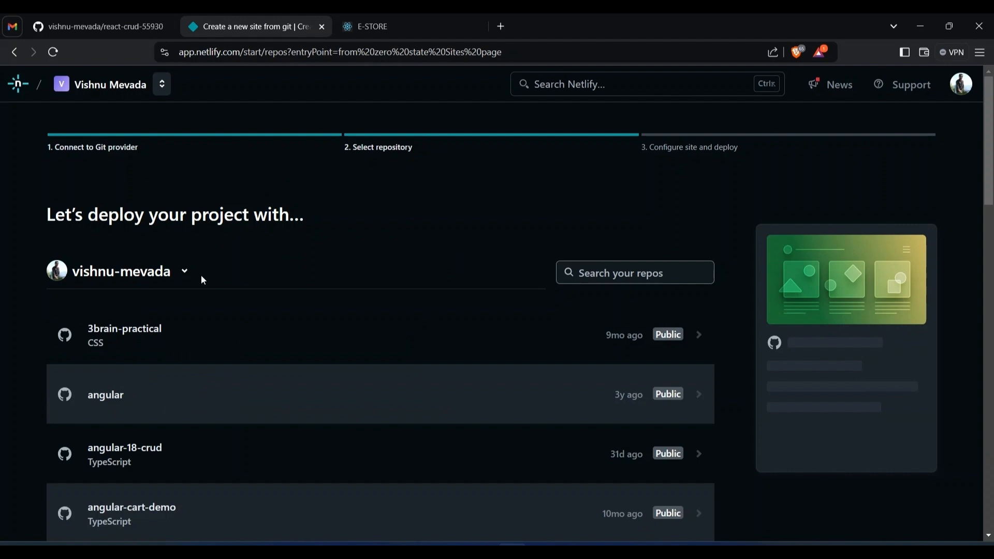
Check the repository name on GitHub and select react-crud-55930 in Netlify's repository list for deployment
left_click(110, 23)
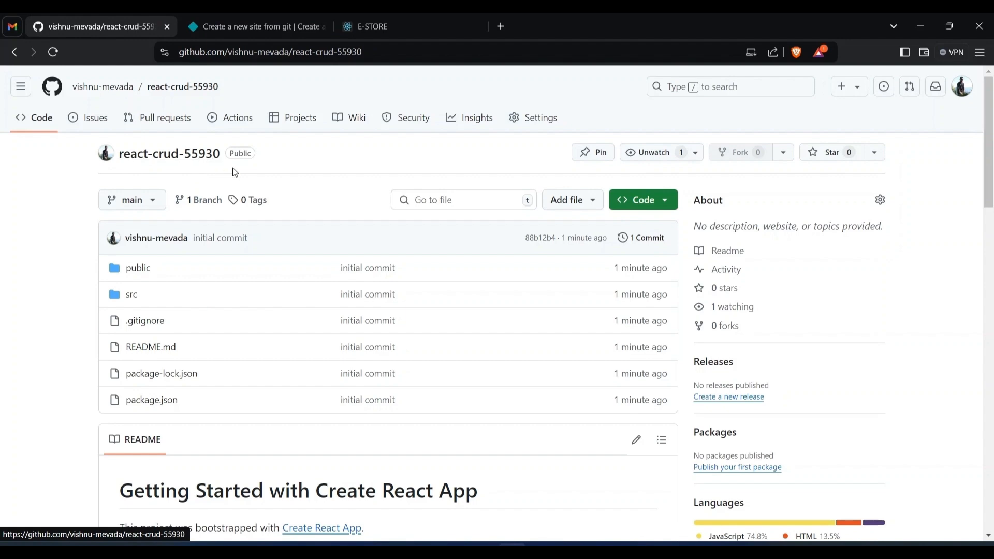
left_click(258, 31)
scroll(228, 340, "down", 7)
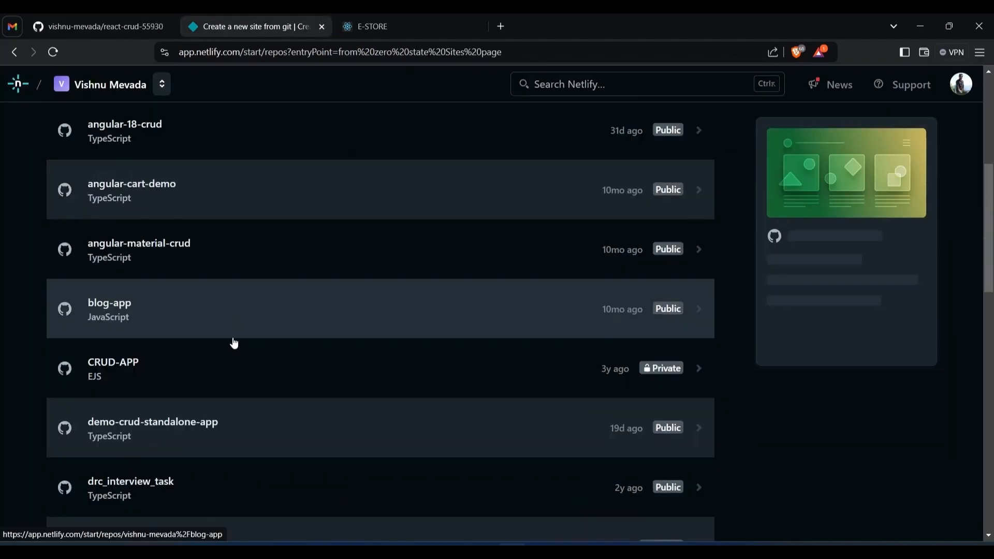
scroll(235, 349, "down", 5)
scroll(325, 331, "down", 5)
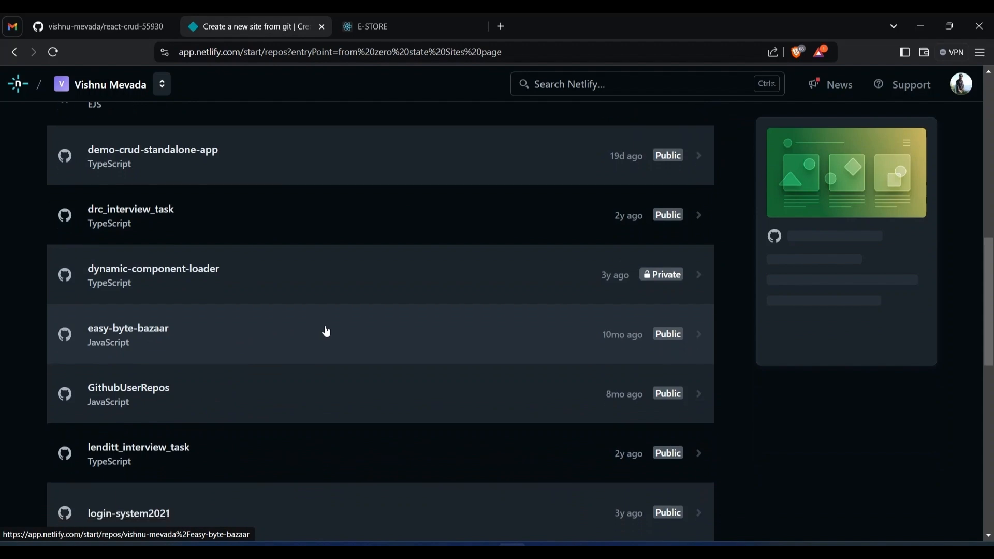
scroll(327, 331, "down", 6)
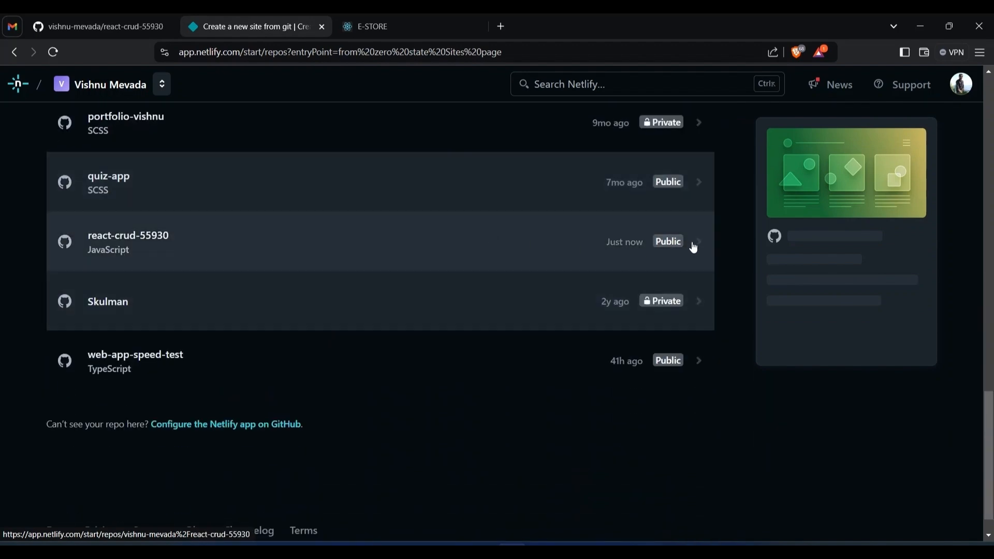
left_click(693, 246)
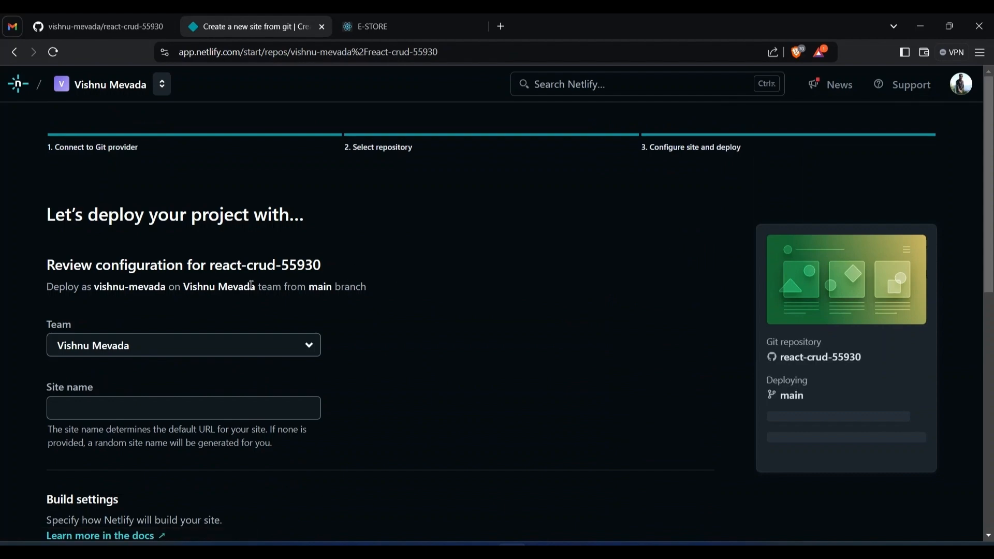
Set the Netlify site name to react-crud-55930 and check its availability
scroll(252, 284, "down", 3)
scroll(185, 281, "up", 2)
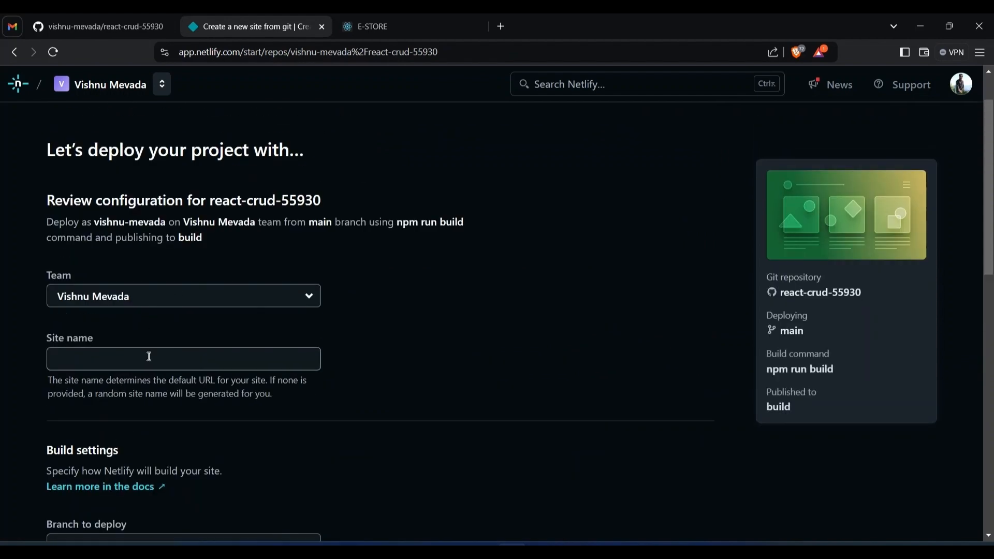
left_click(149, 357)
type("react")
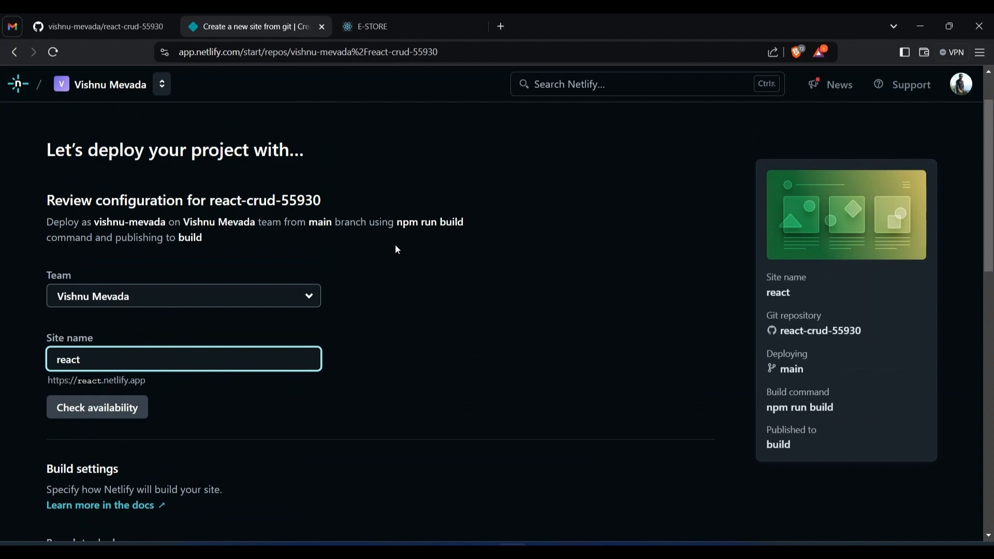
type("-crud")
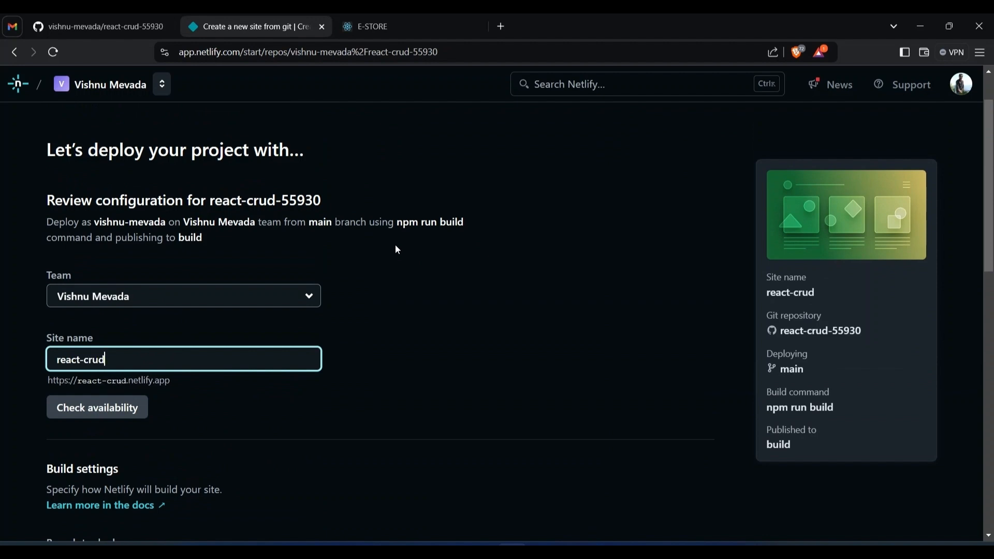
type("-")
type("55930")
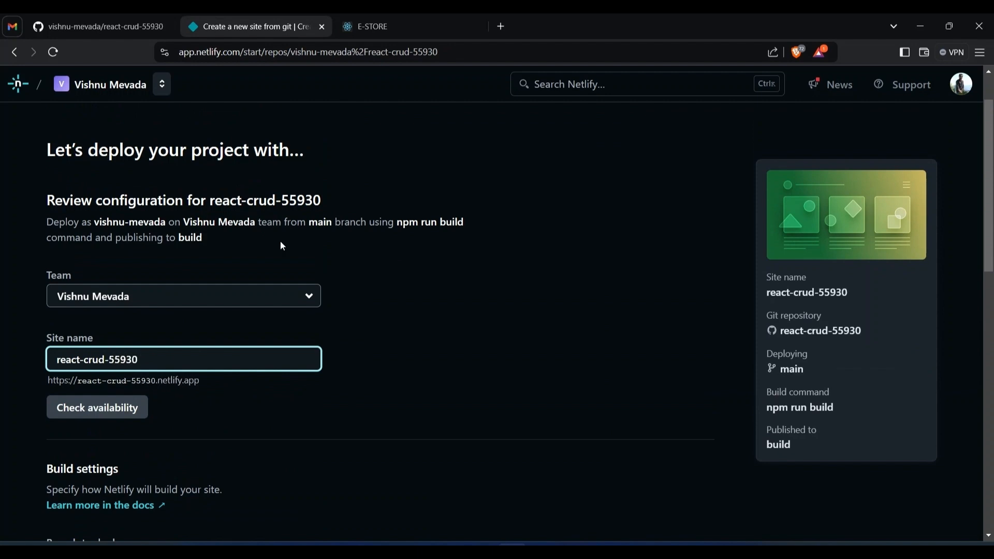
left_click(89, 409)
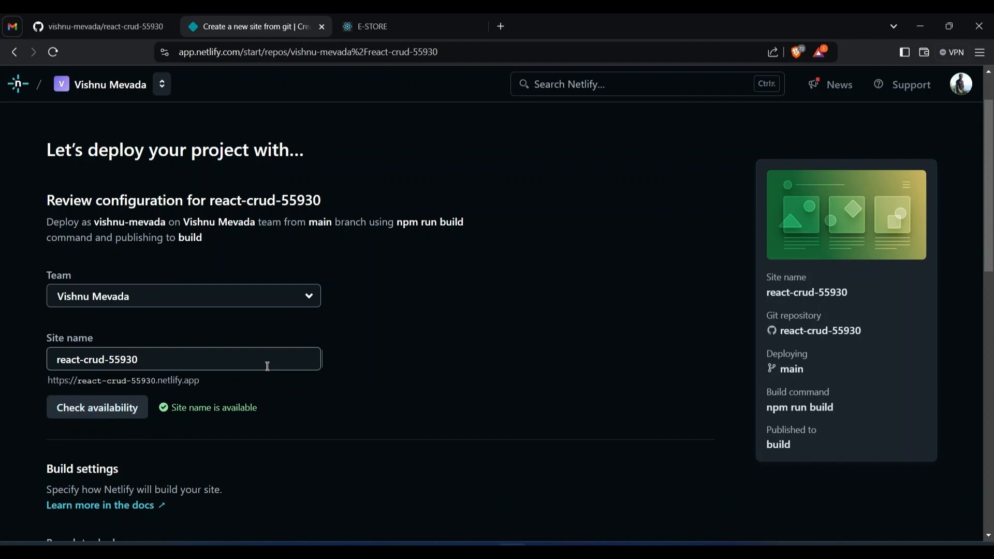
Set the publish directory to /build and the base directory to / in the build settings
scroll(279, 342, "down", 3)
scroll(195, 319, "down", 1)
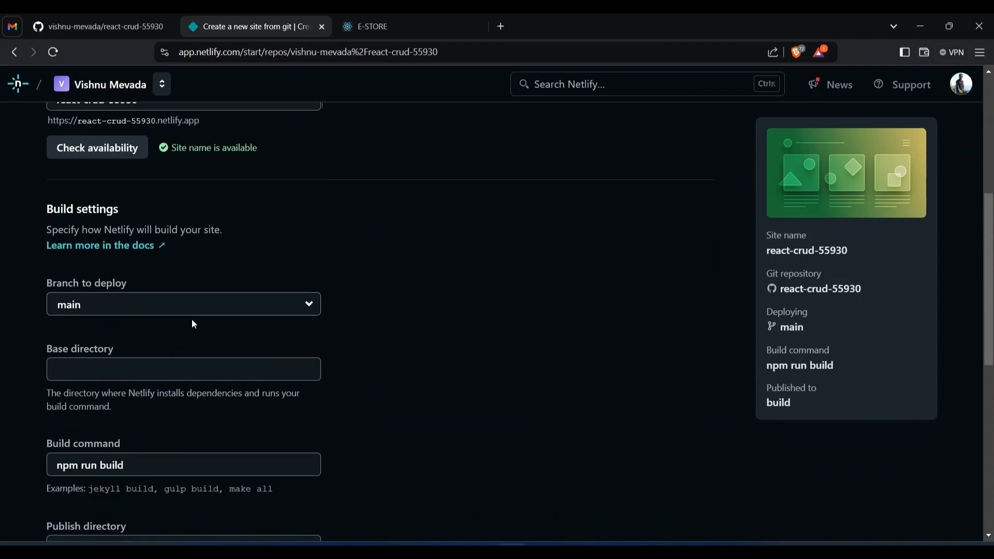
scroll(192, 319, "down", 2)
left_click(122, 416)
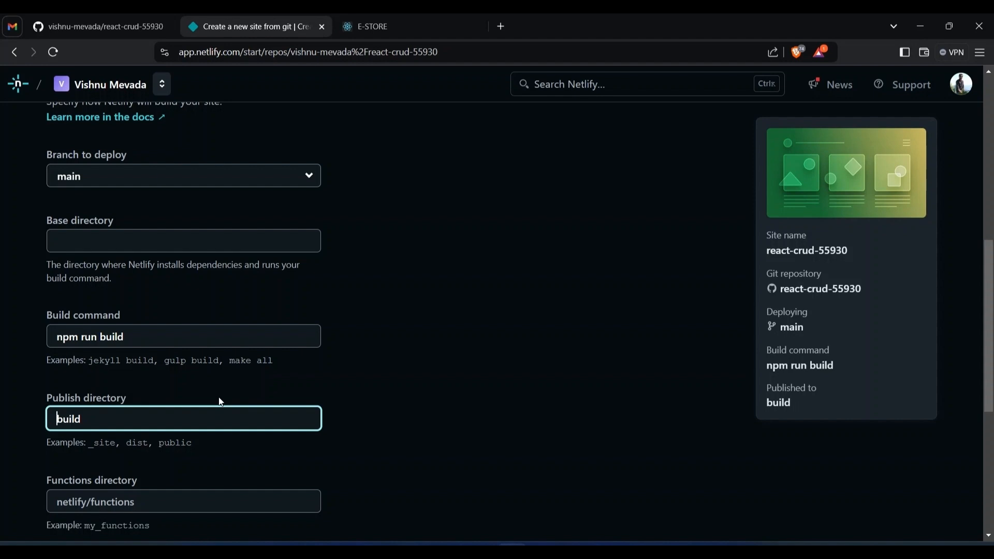
type("/")
left_click(164, 241)
type("/")
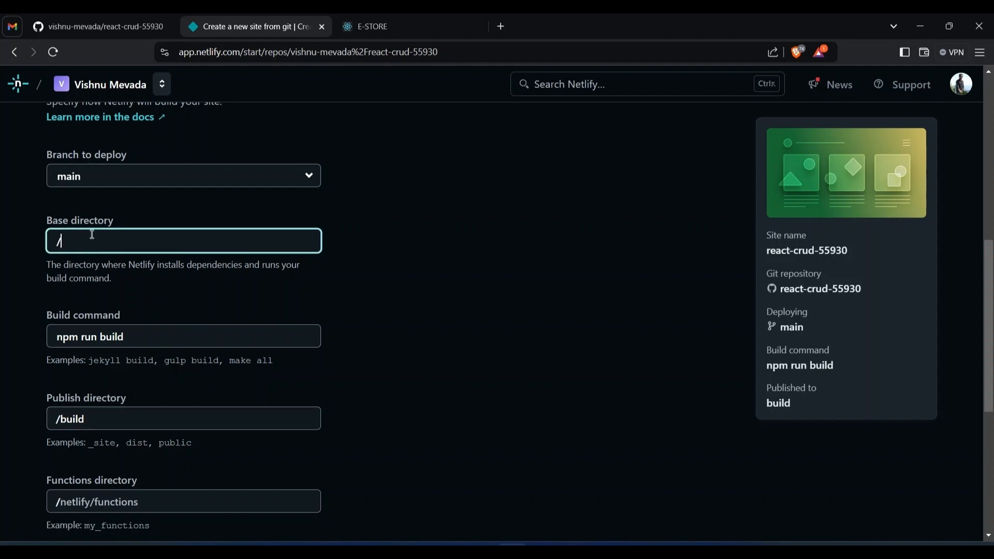
Deploy the react-crud-55930 site with the configured build settings
scroll(138, 336, "down", 3)
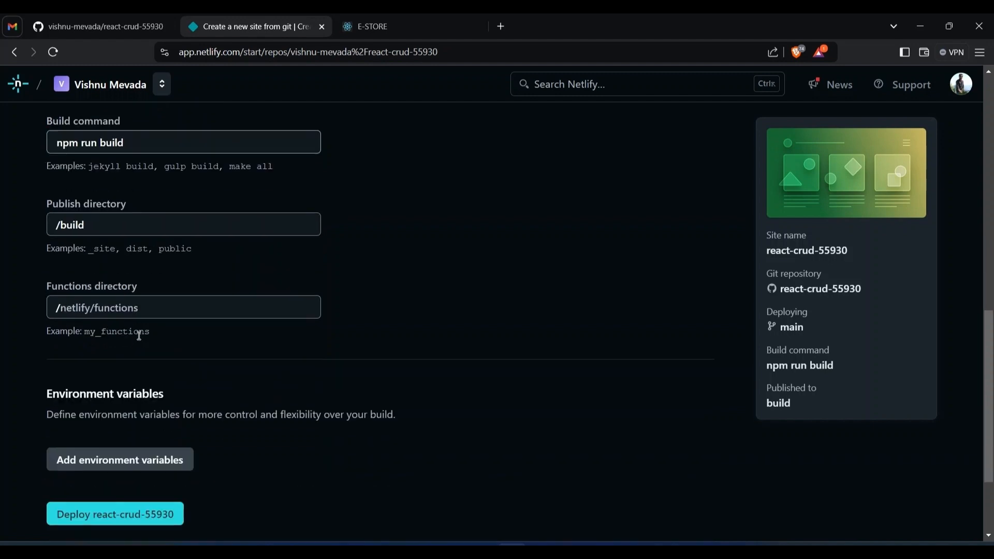
scroll(132, 357, "down", 2)
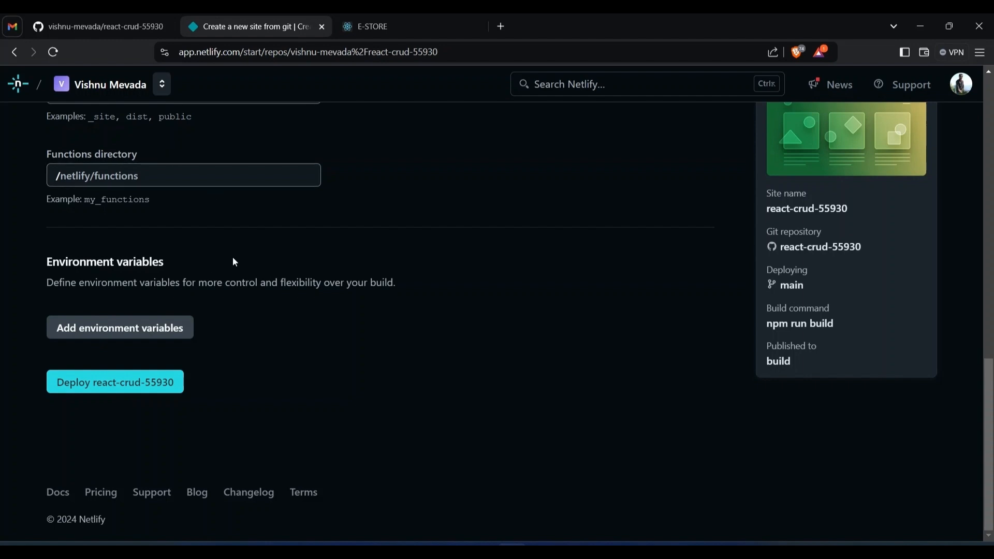
left_click(134, 388)
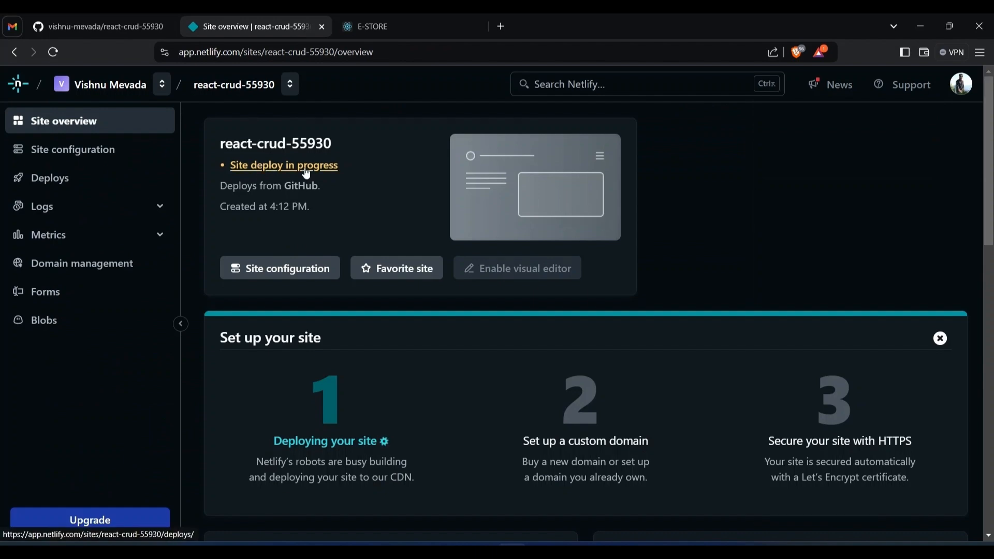
Examine the deploy progress on the site overview and the general configuration of react-crud-55930
scroll(352, 170, "down", 3)
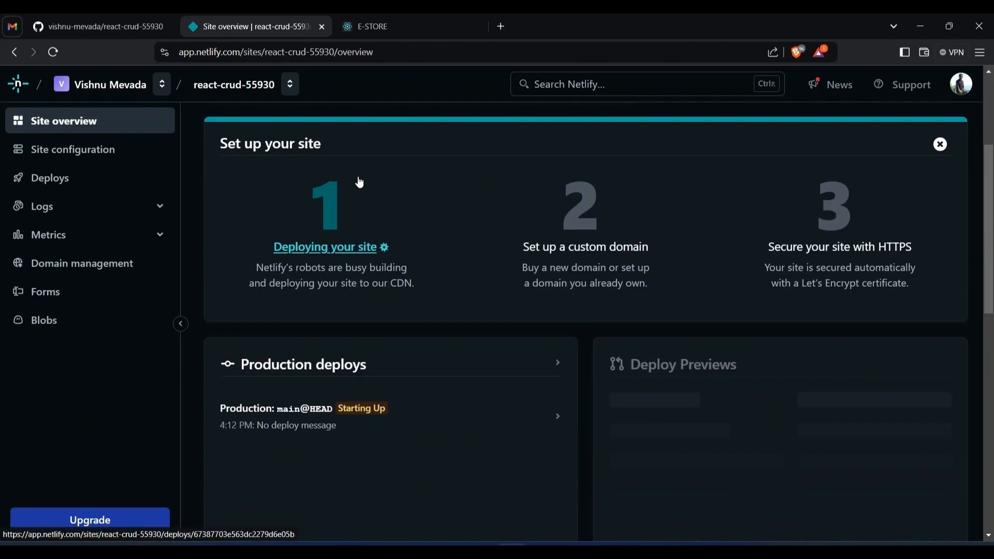
scroll(360, 182, "down", 2)
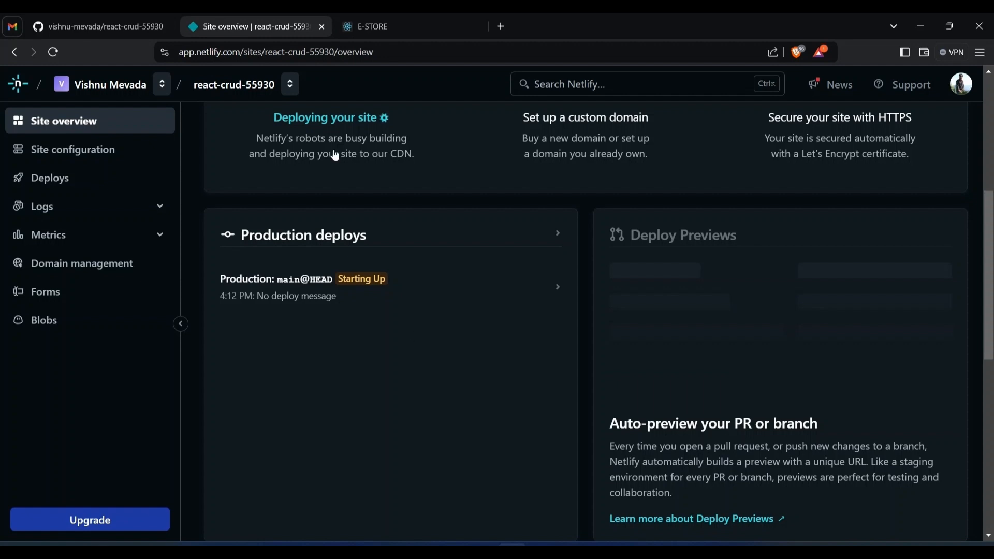
left_click(96, 151)
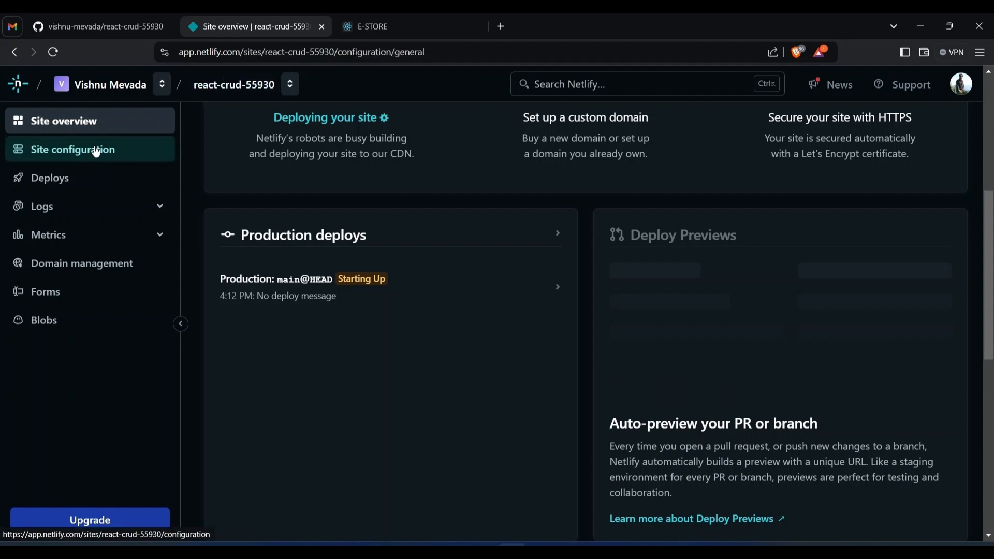
scroll(440, 364, "down", 3)
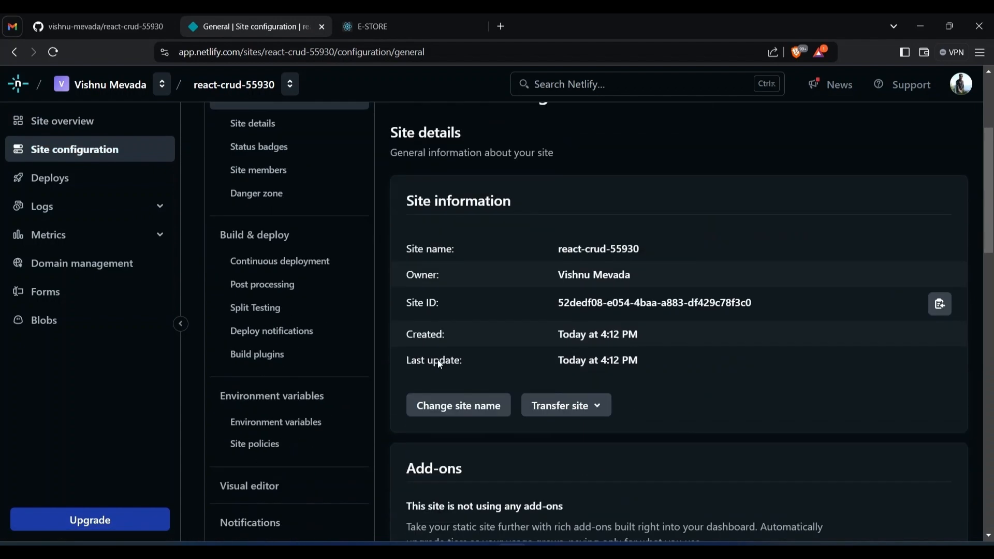
scroll(464, 293, "down", 9)
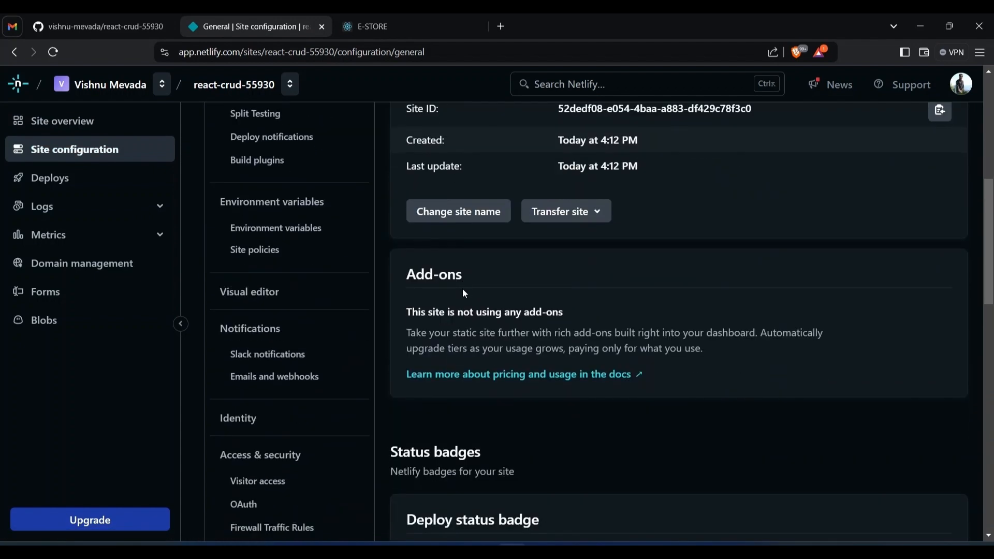
scroll(469, 288, "down", 2)
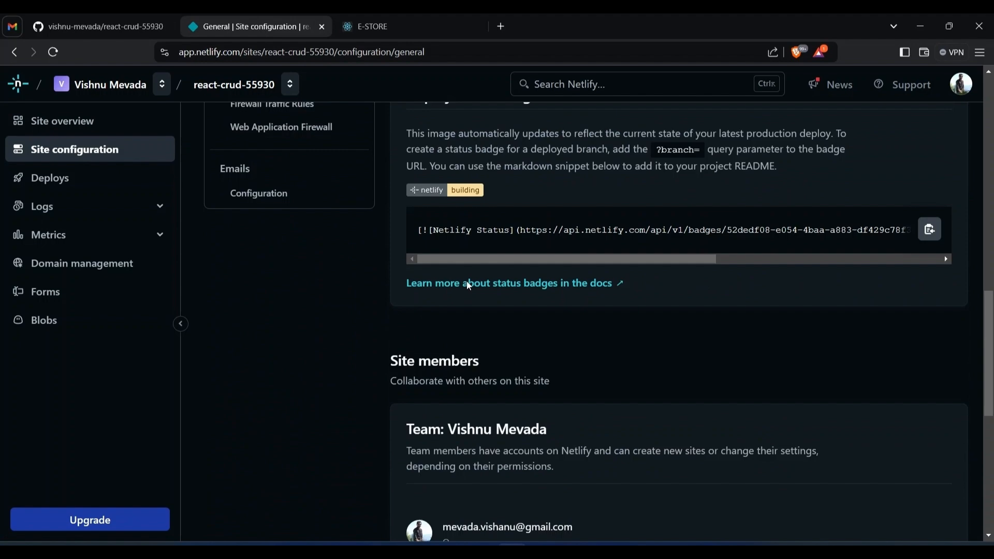
scroll(466, 282, "up", 13)
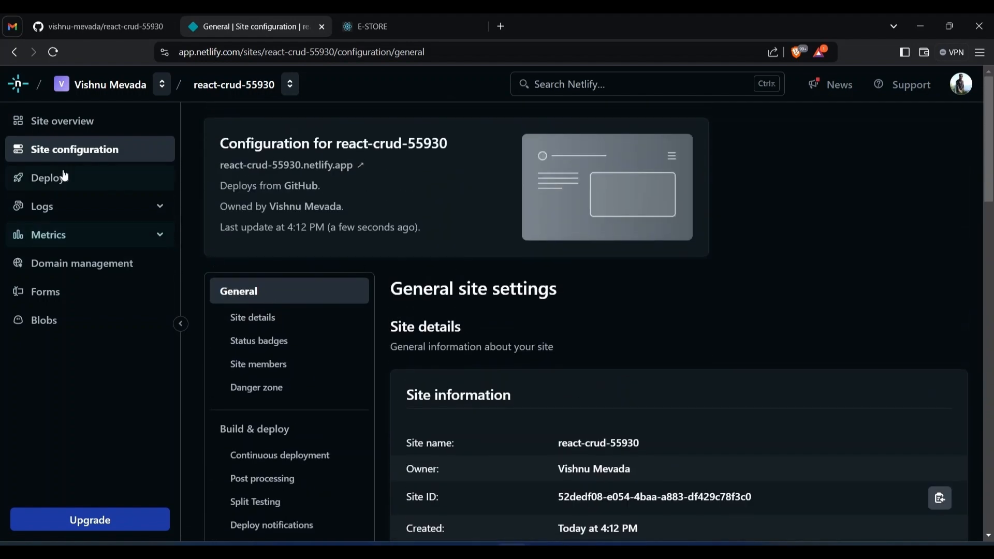
Check the status of the production deploy and the options for triggering a new one
left_click(63, 177)
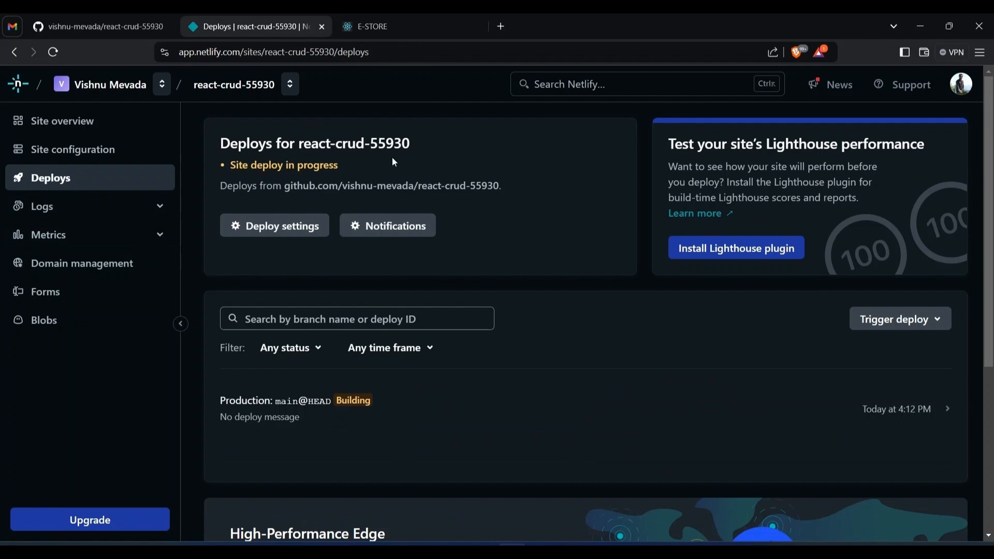
scroll(346, 165, "down", 3)
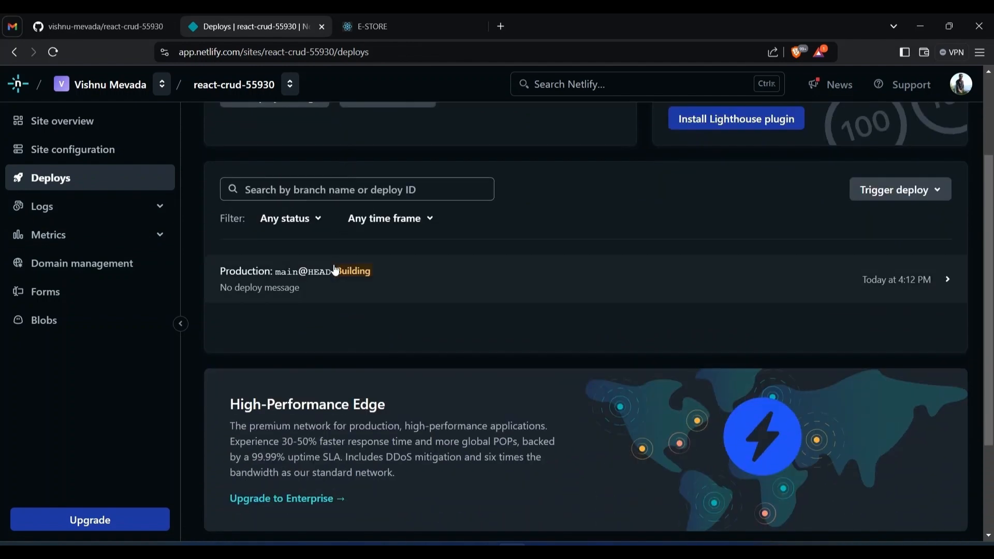
scroll(340, 304, "down", 3)
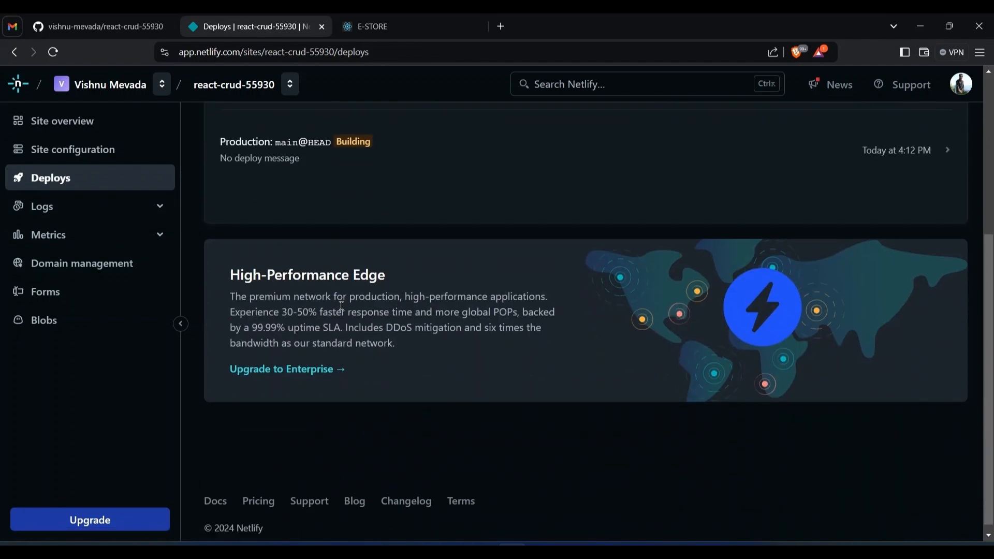
scroll(341, 305, "up", 4)
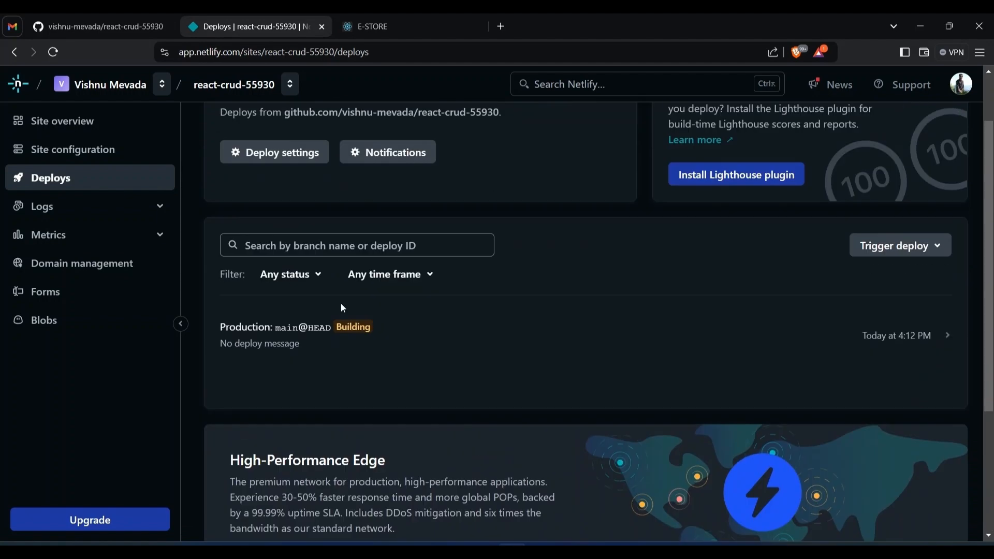
left_click(935, 247)
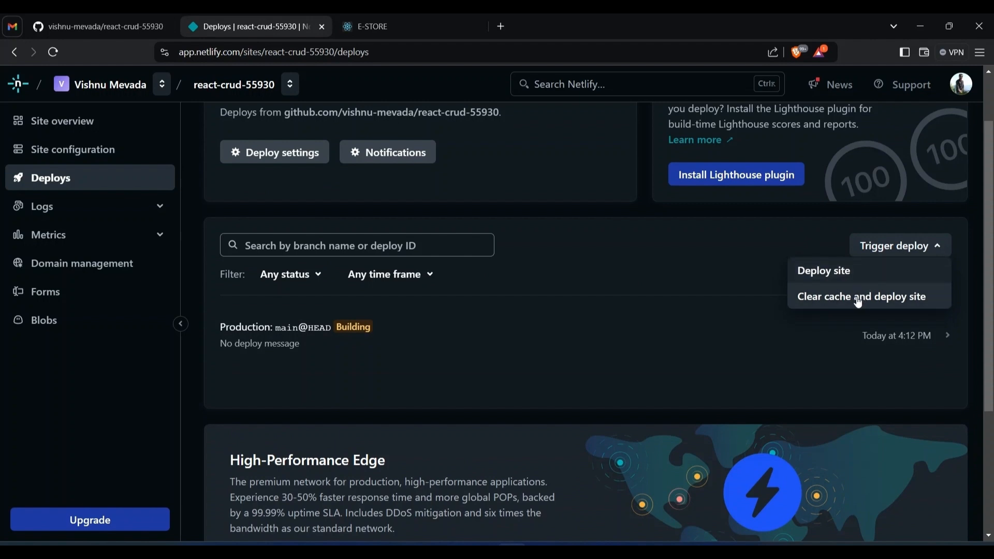
left_click(862, 250)
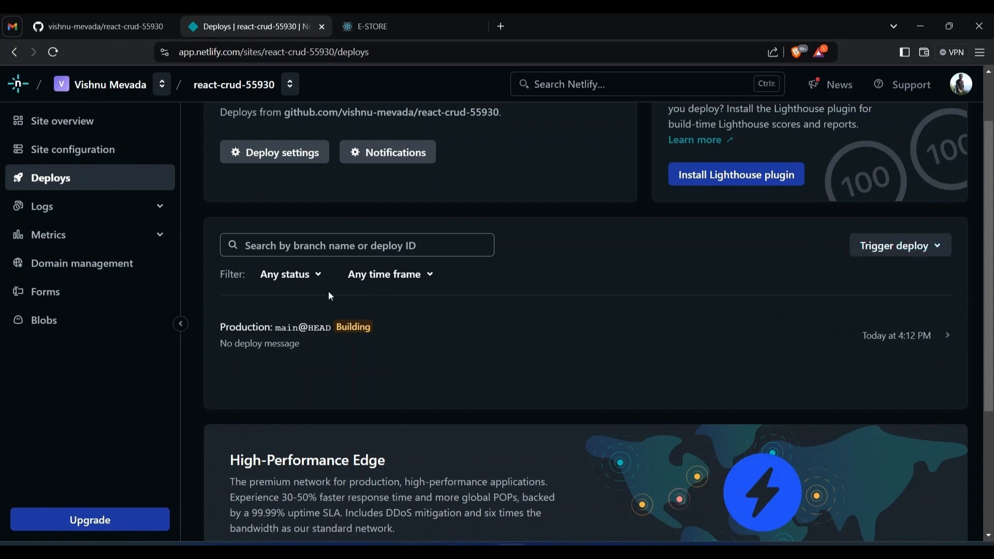
scroll(328, 246, "down", 4)
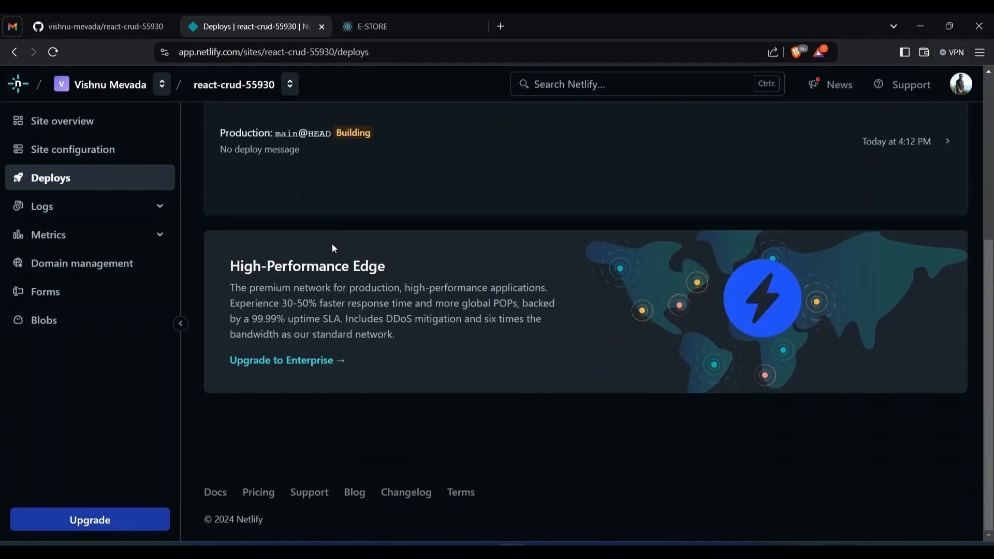
scroll(333, 248, "up", 5)
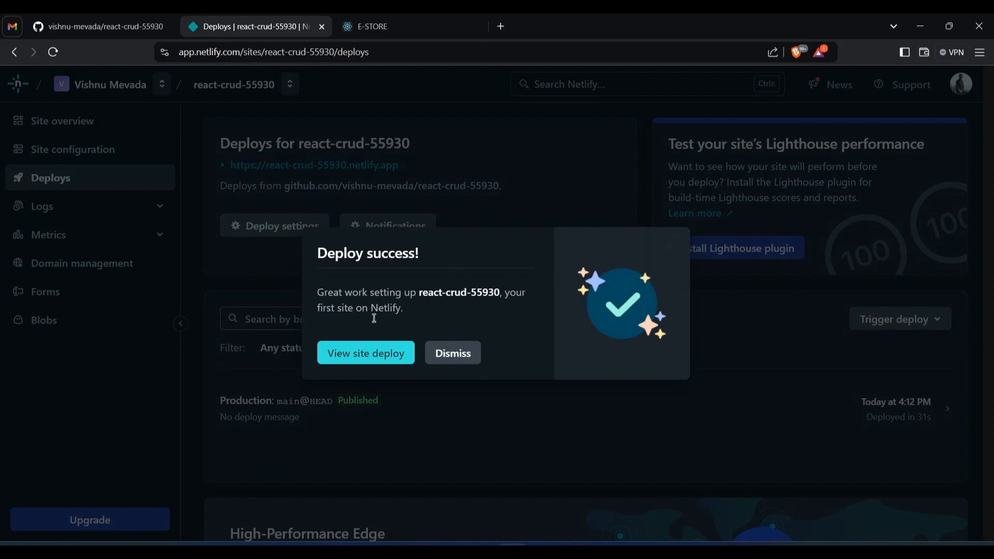
View the finished site deploy and open its live production site
left_click(366, 356)
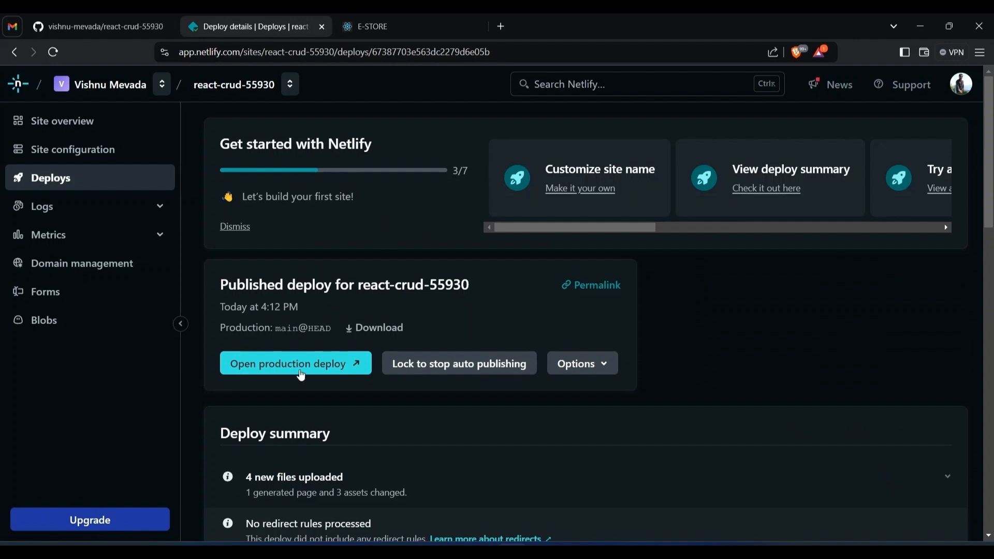
left_click(318, 368)
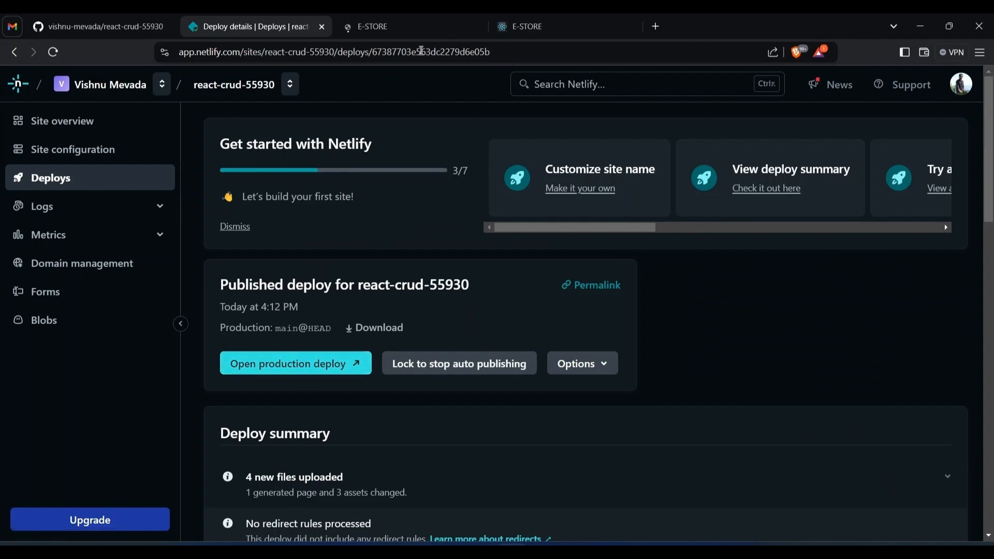
left_click(400, 25)
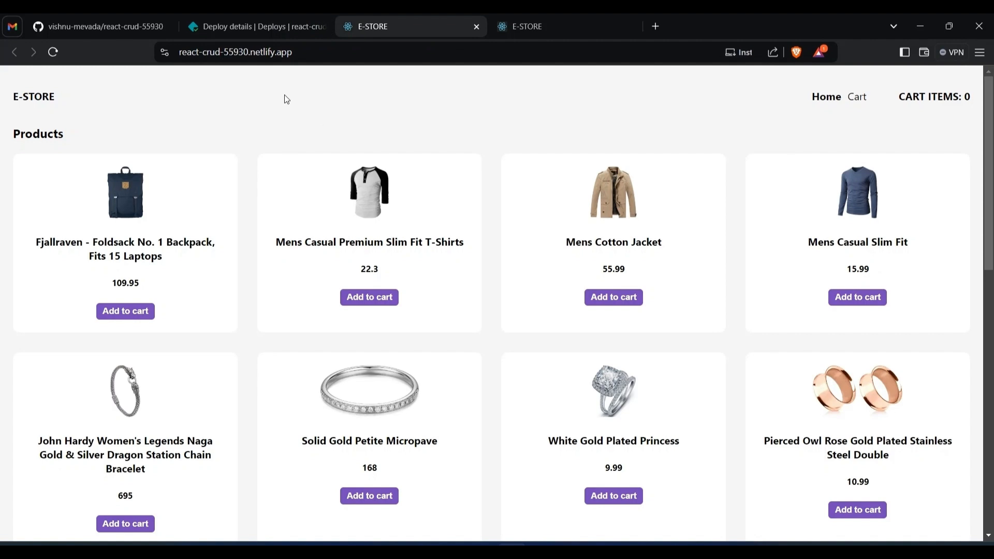
Test the live store's routing by reloading the home page, opening the cart page and reloading it
key("F5")
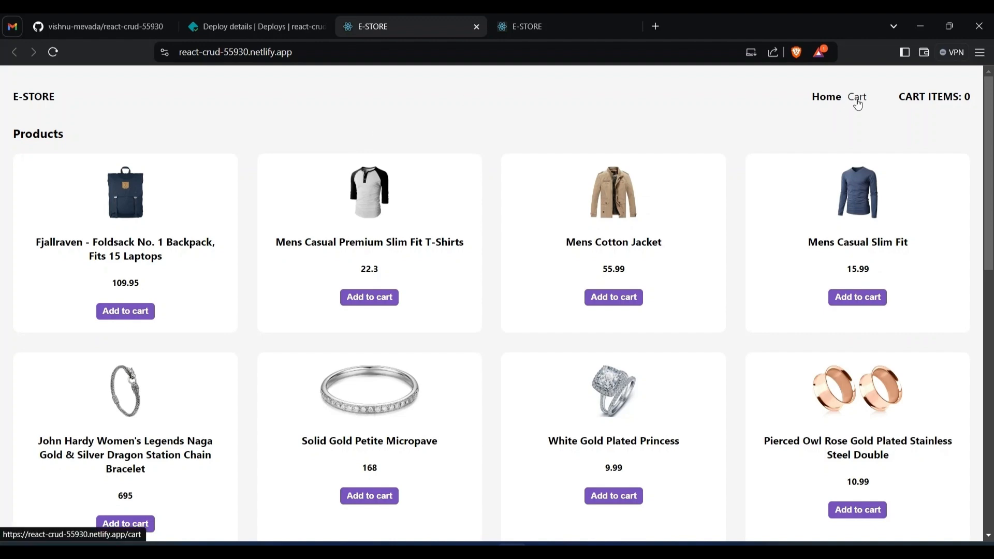
left_click(857, 97)
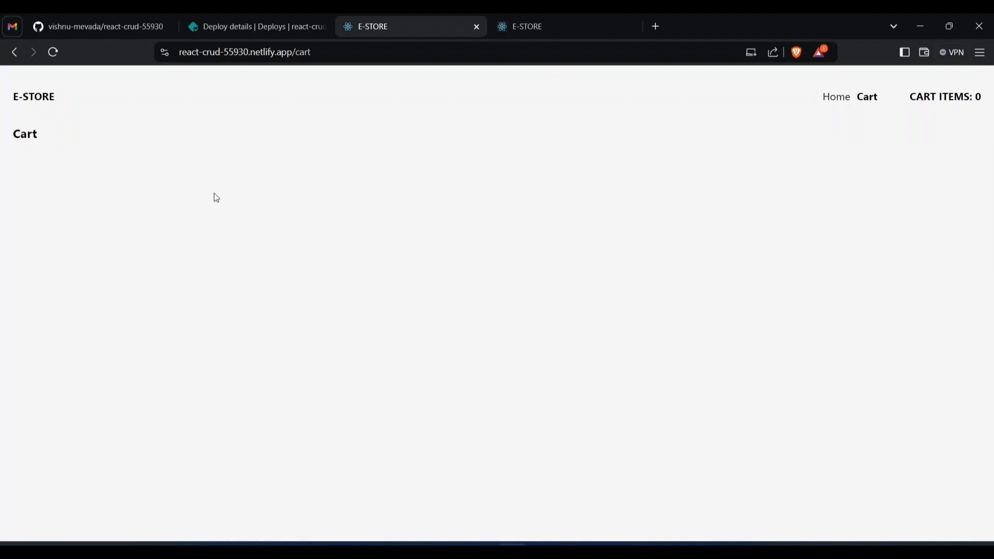
key("F5")
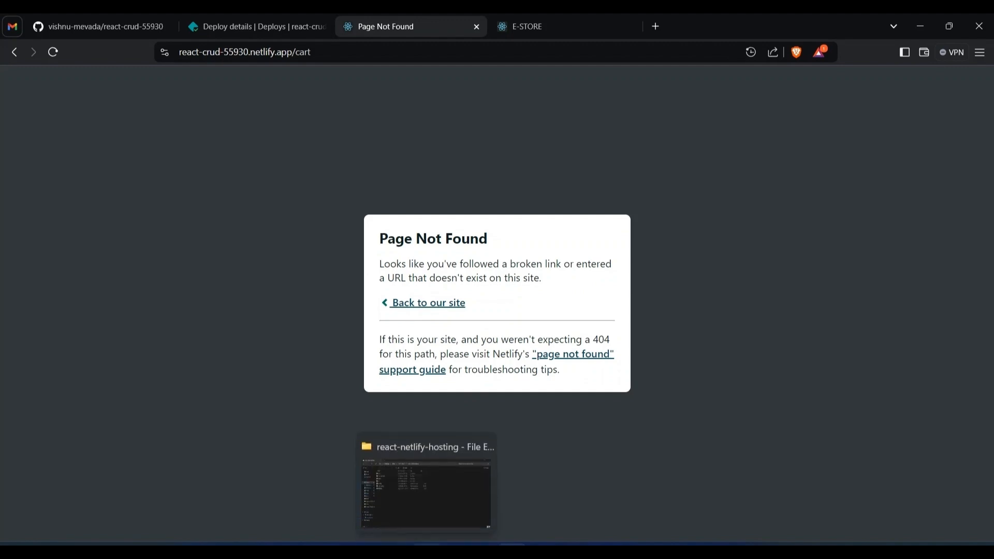
In File Explorer, copy the _redirects file from the 16-11-2024 folder into the public folder of react-netlify-hosting
left_click(427, 551)
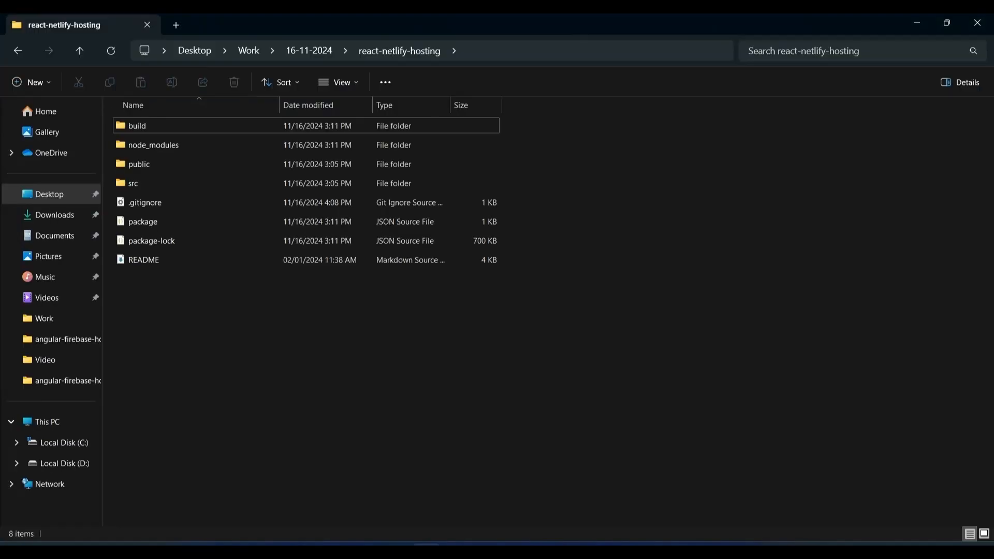
left_click(77, 52)
left_click(210, 140)
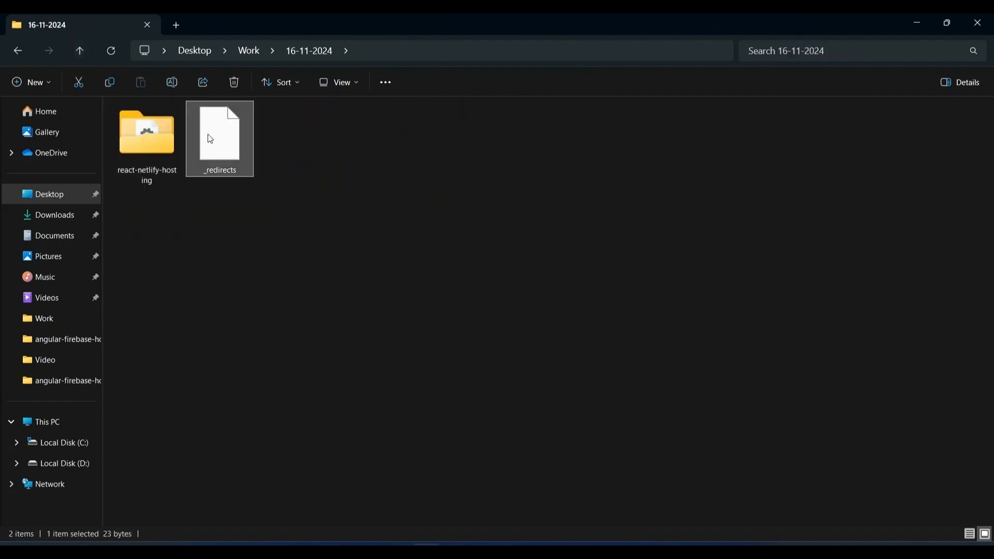
double_click(160, 143)
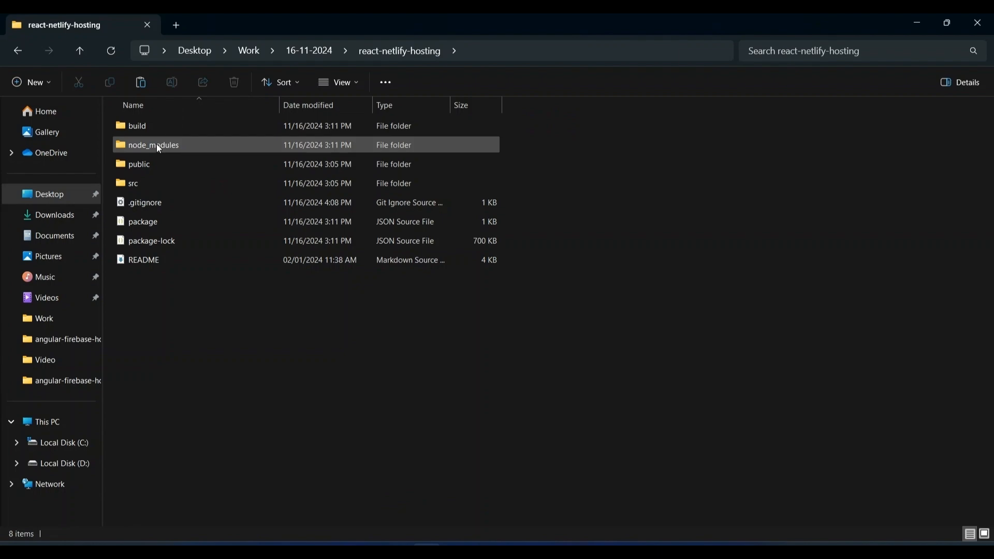
double_click(145, 167)
left_click(258, 241)
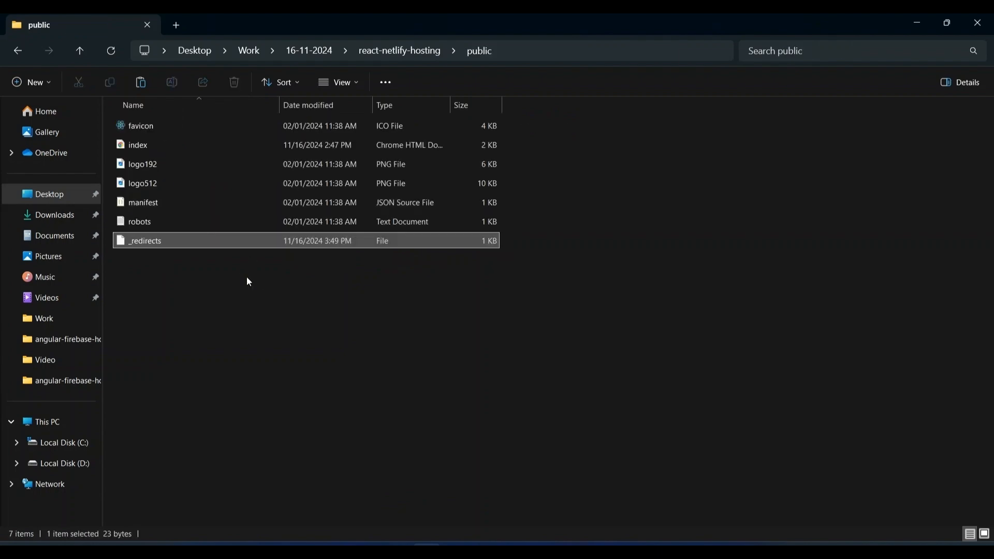
Switch to VS Code and examine the redirect rule in the _redirects file of the public folder
key("alt+Tab")
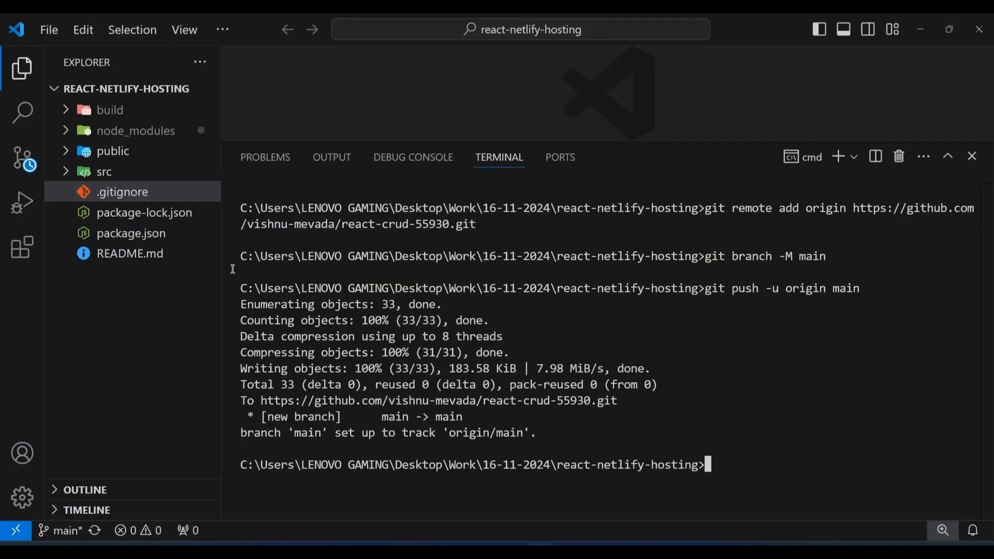
left_click_drag(615, 140, 616, 282)
left_click(127, 160)
left_click(127, 172)
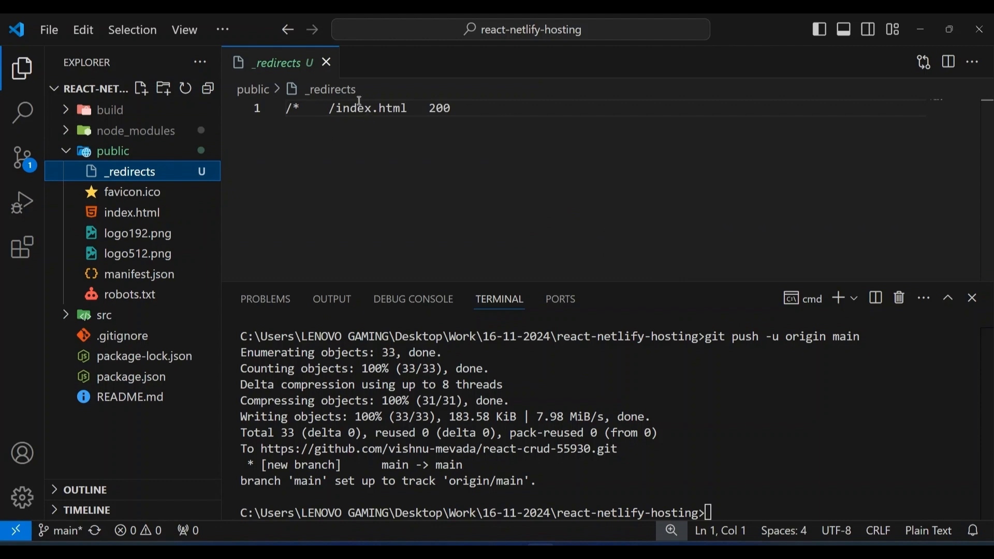
left_click(328, 61)
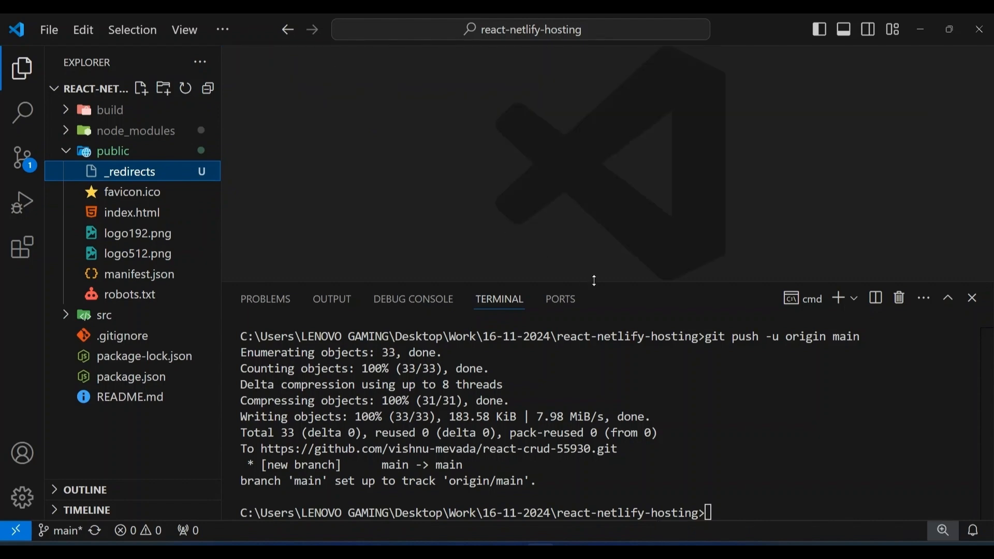
Clear the terminal and stage all project changes with git add
left_click_drag(594, 280, 593, 187)
left_click(766, 425)
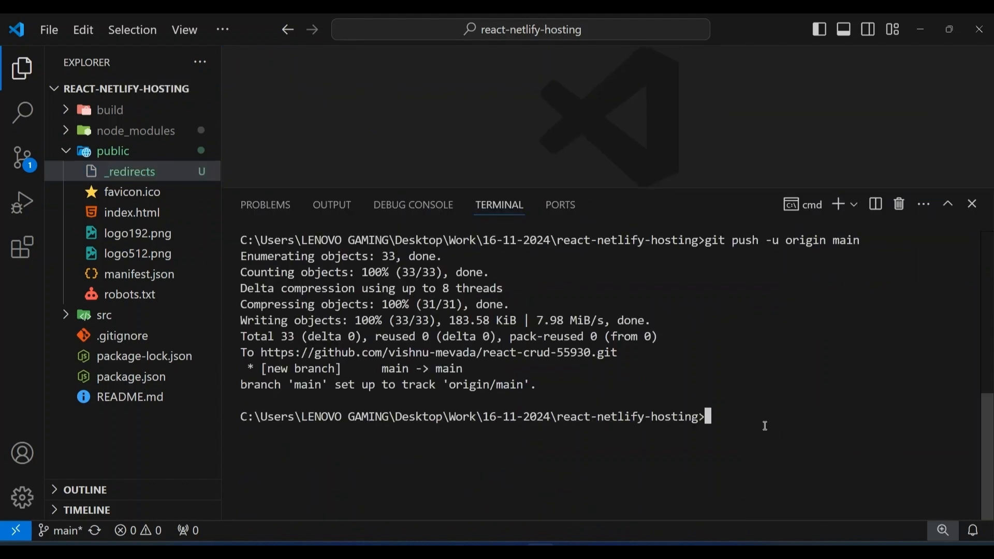
type("cls")
key("Return")
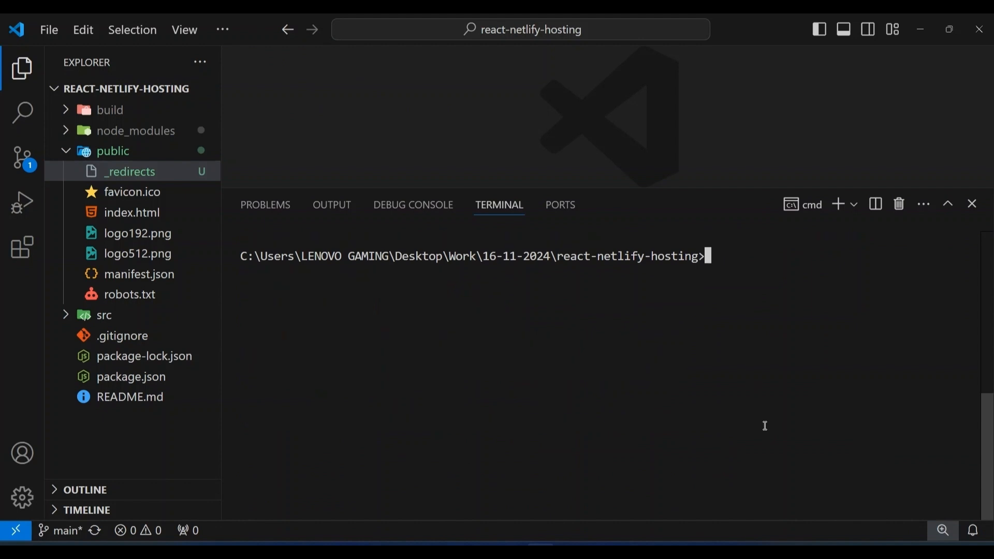
type("git add .")
key("Return")
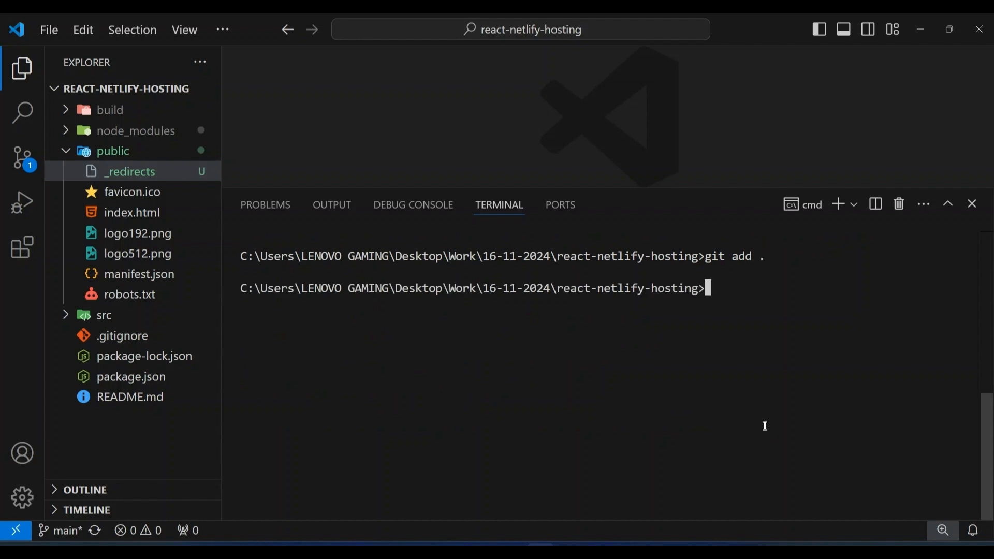
Commit the staged changes with the message "added redirects file"
type("git co")
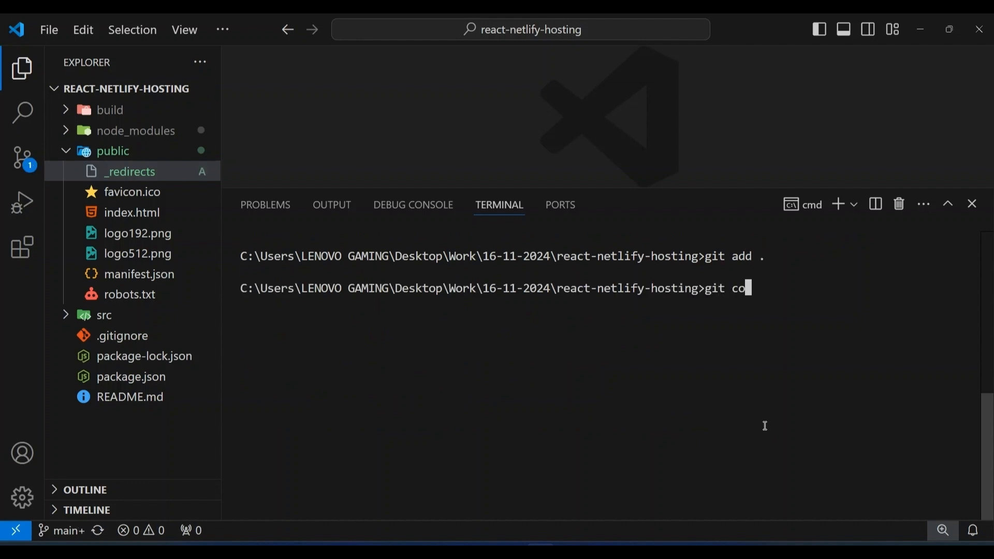
type("mmit -m \"\"")
key("Left")
type("added re")
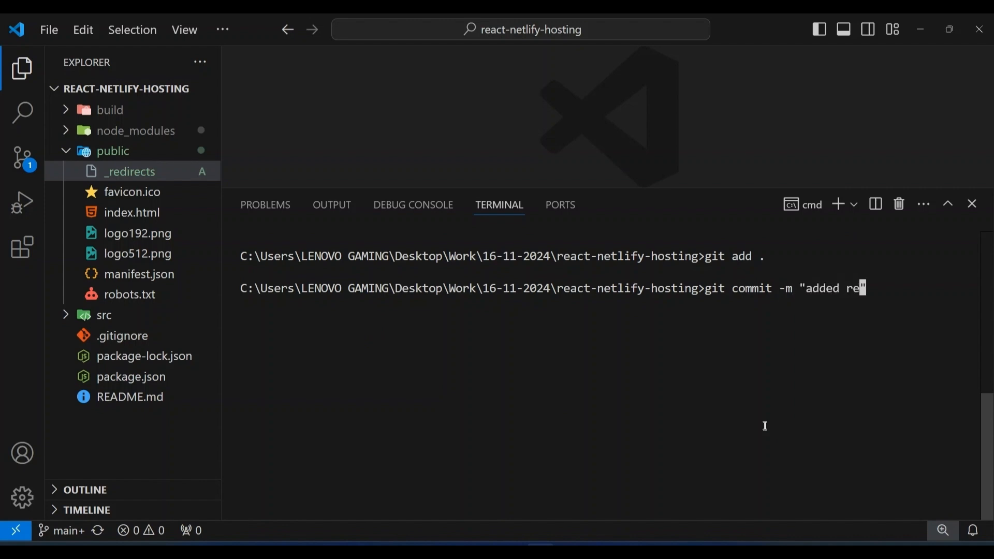
type("directs file")
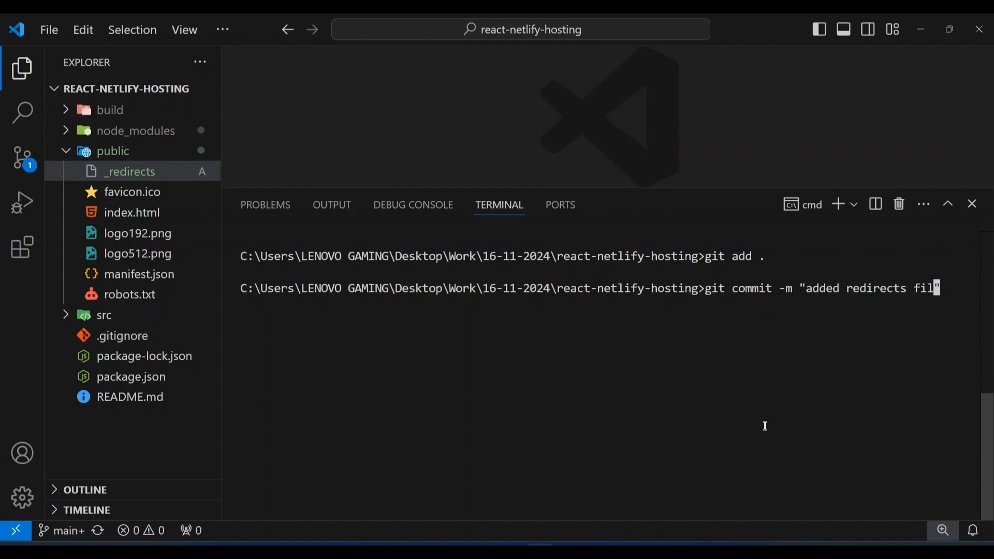
key("Return")
Push the committed redirects file to GitHub with git push origin main
type("git push")
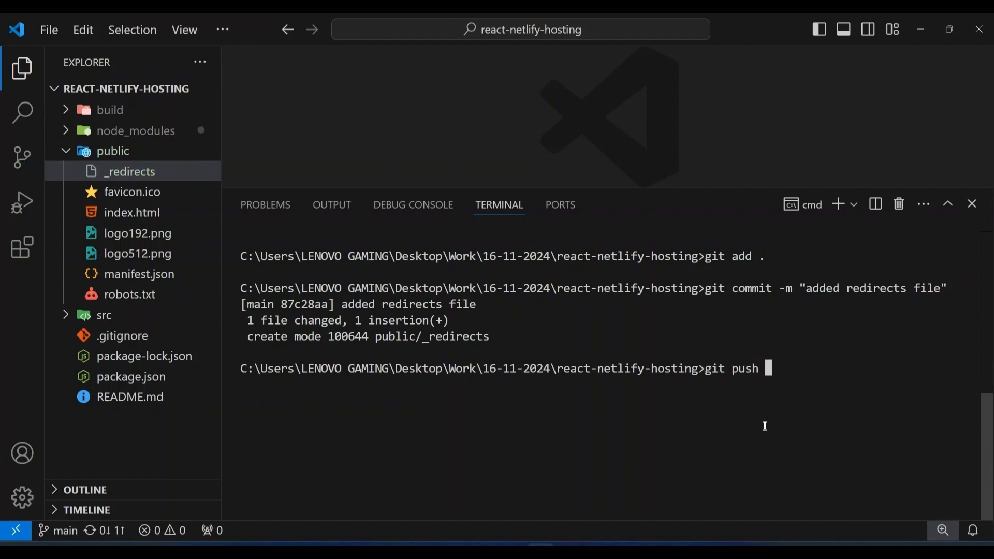
type(" origin main")
key("Return")
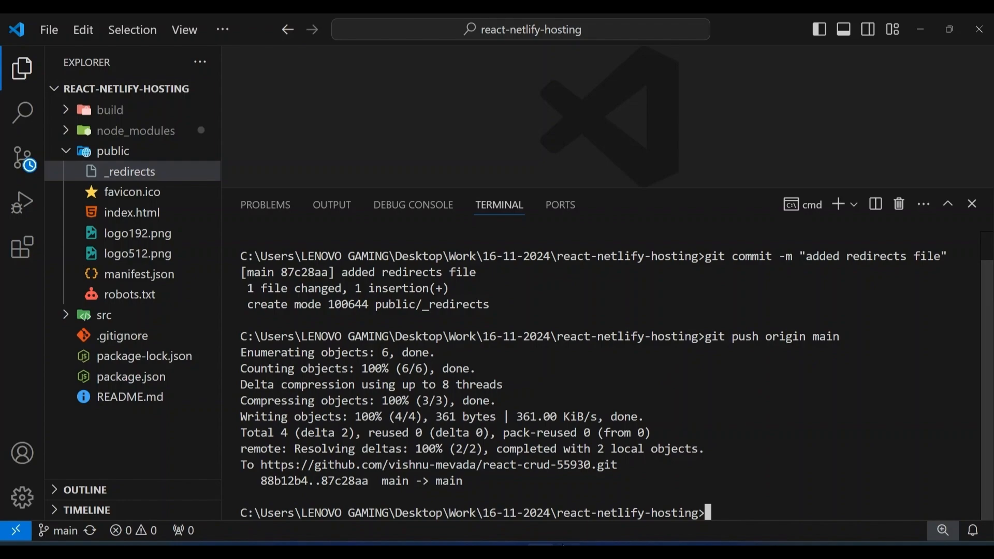
Switch to the browser and open the list of deploys for the react-crud-55930 site on Netlify
left_click(511, 552)
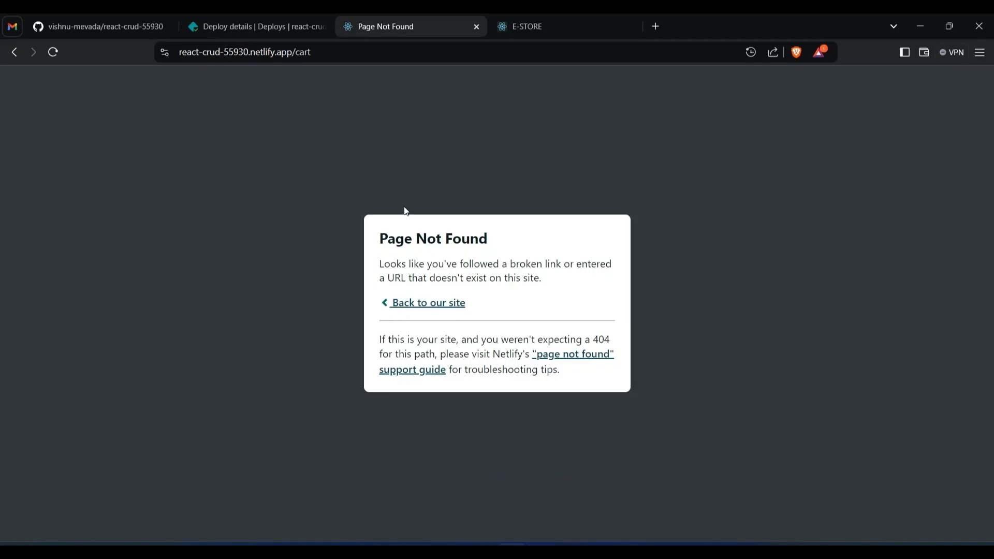
left_click(279, 25)
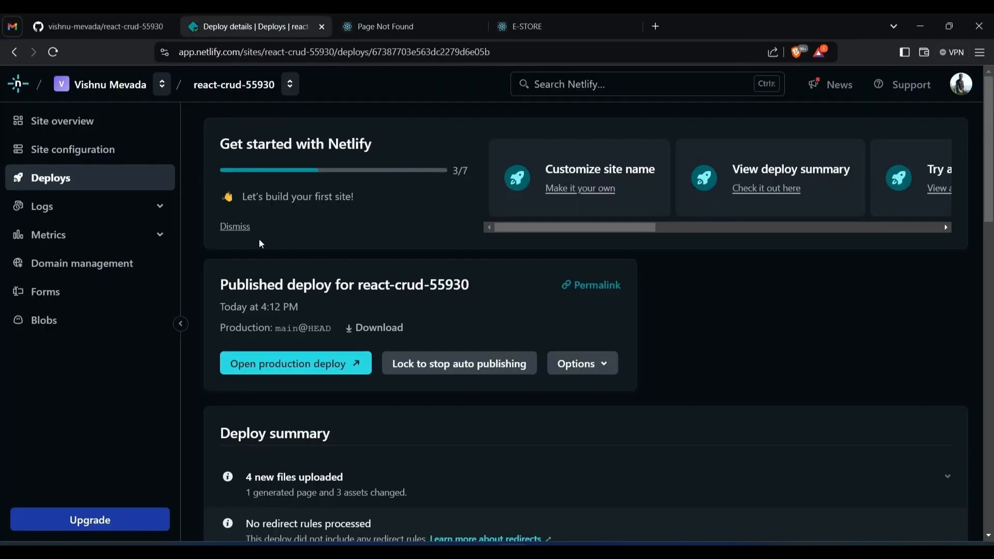
left_click(65, 180)
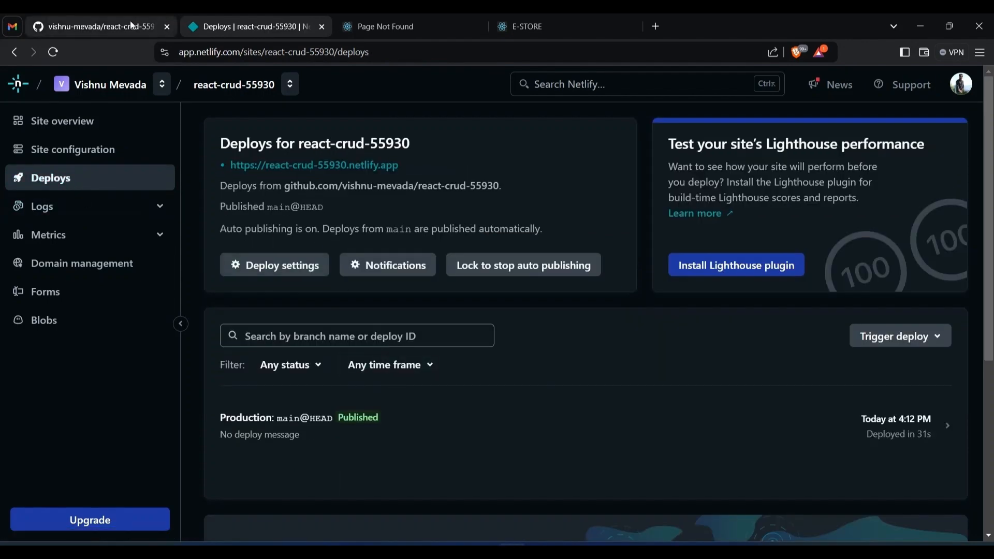
Check the file list of the react-crud-55930 repository on GitHub for the pushed redirects commit
left_click(129, 23)
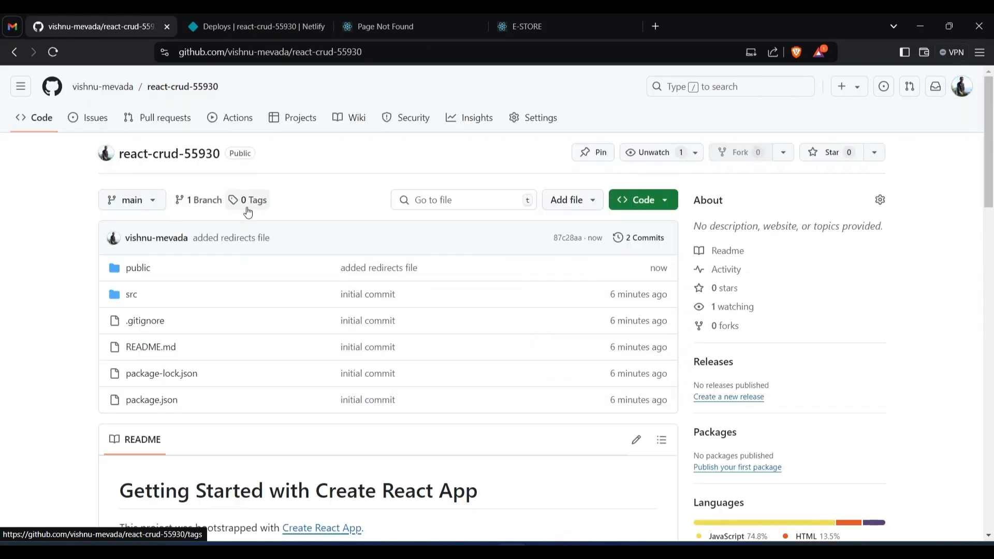
scroll(273, 249, "down", 3)
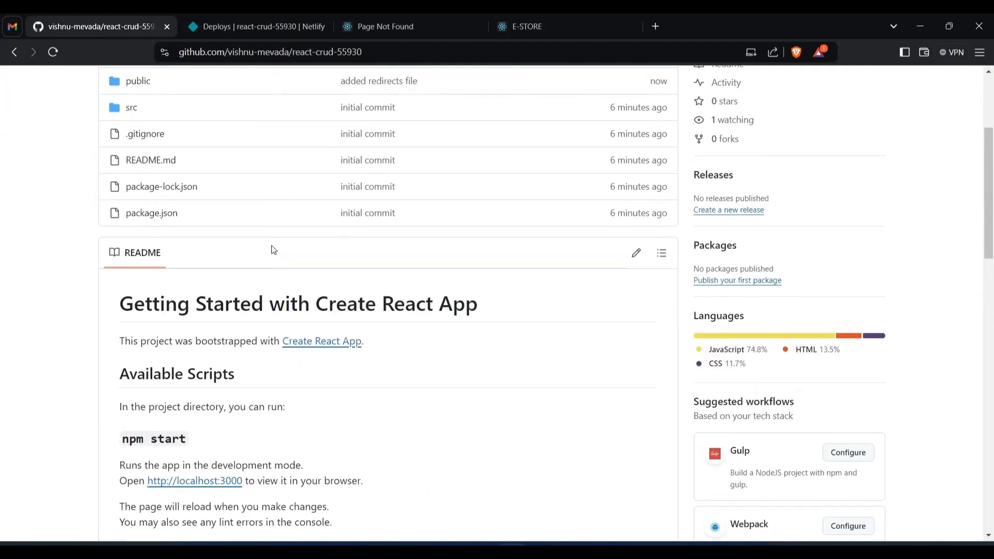
scroll(273, 250, "up", 3)
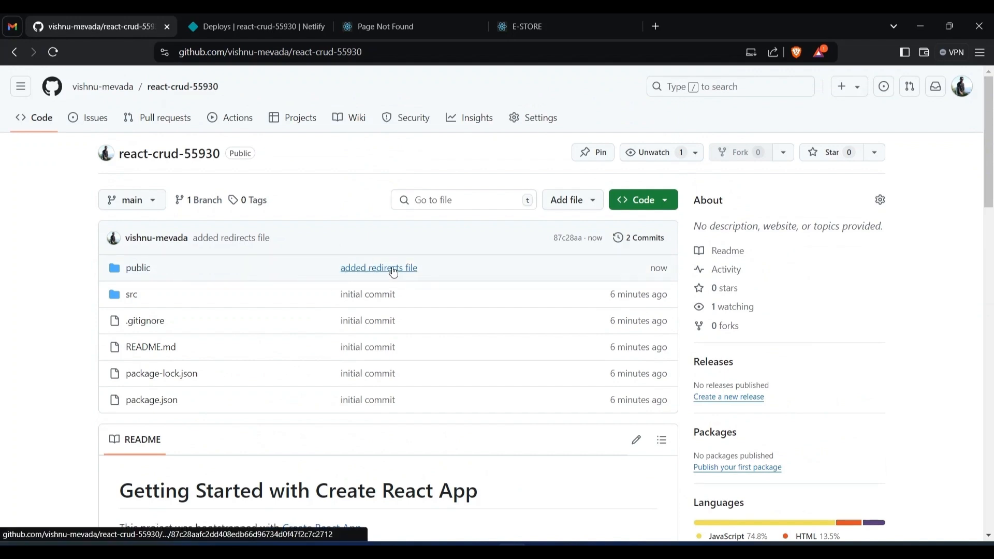
Return to the Netlify deploys and monitor the "added redirects file" production deploy until its build finishes
left_click(303, 13)
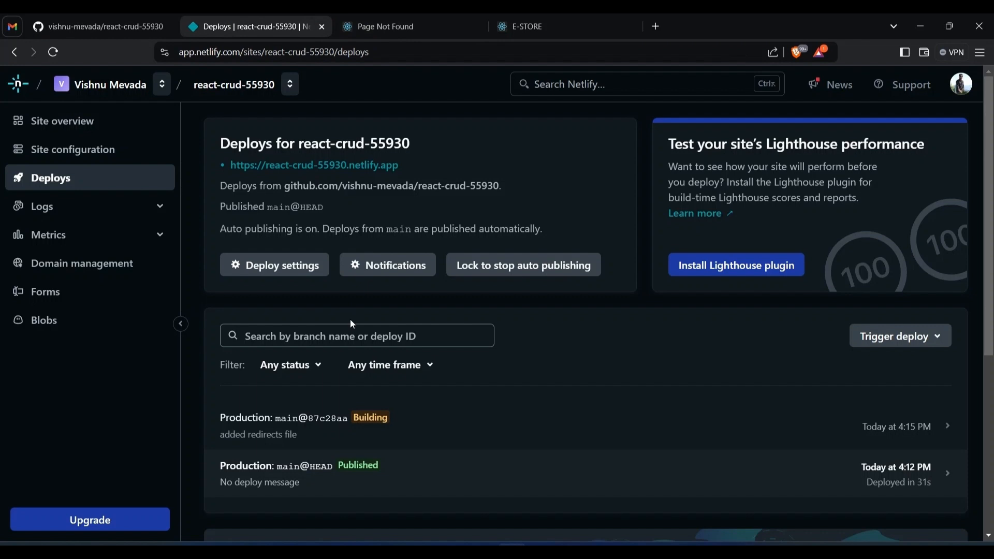
scroll(350, 320, "down", 3)
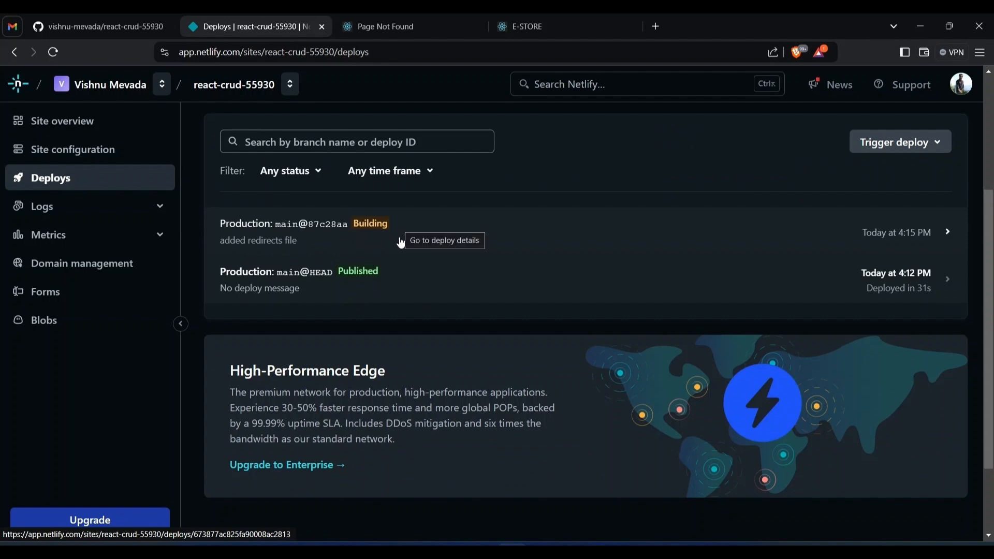
scroll(424, 292, "up", 2)
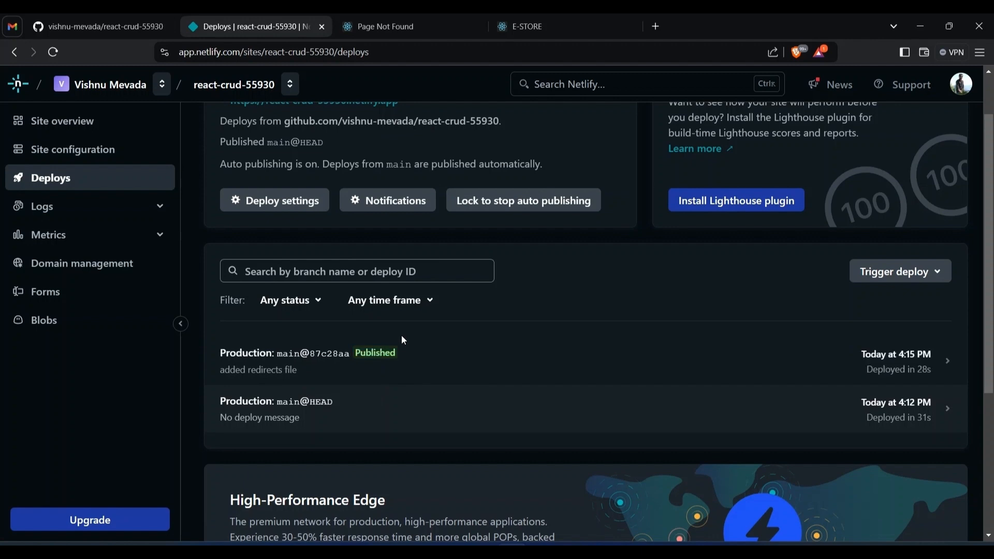
Test the redirect fix on the live store by reloading both the Cart and Home pages, ending on Home
left_click(400, 26)
key("F5")
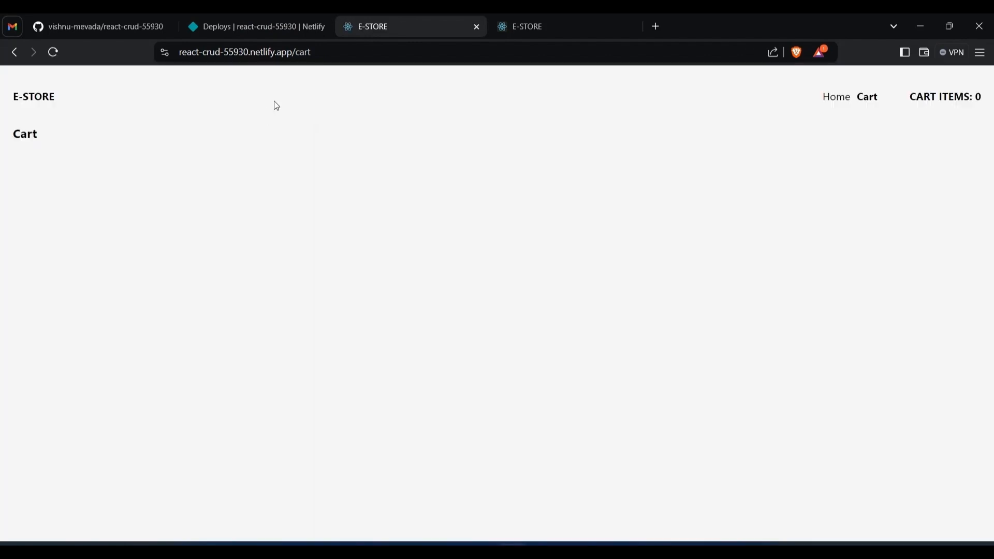
left_click(833, 96)
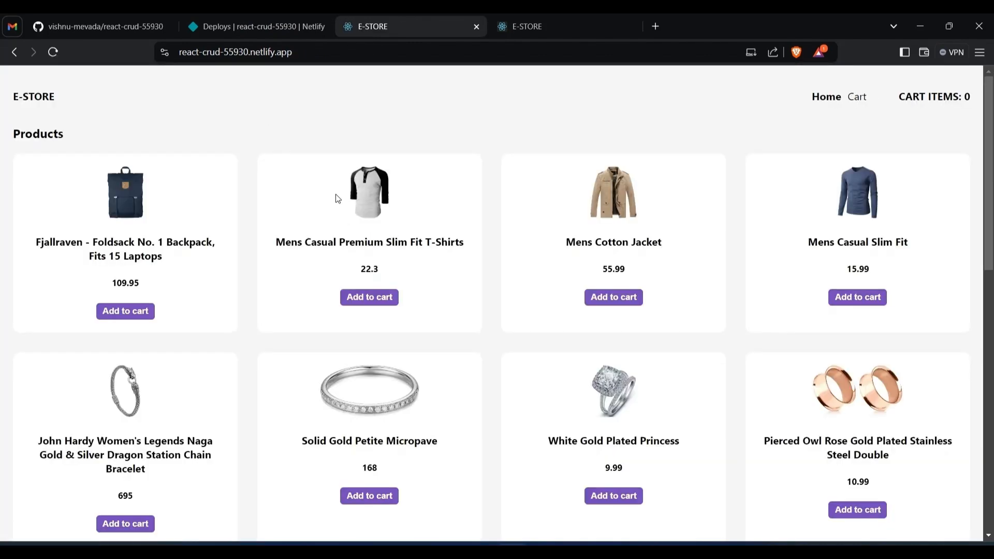
key("F5")
left_click(862, 96)
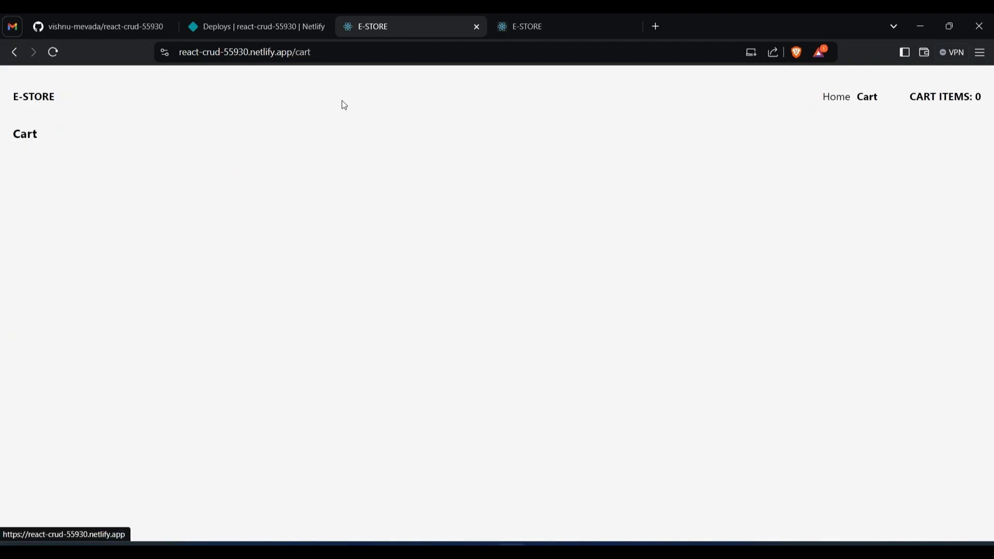
left_click(56, 53)
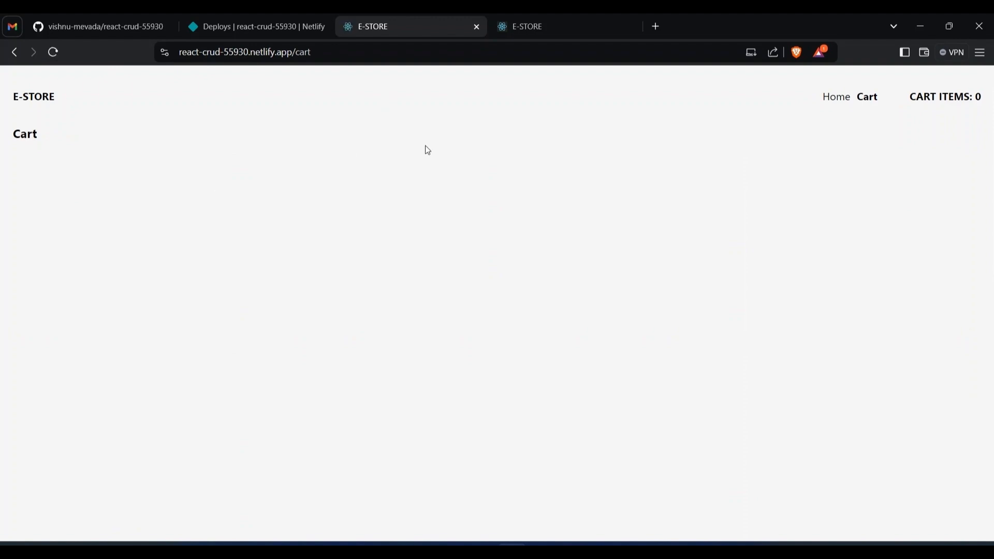
left_click(827, 99)
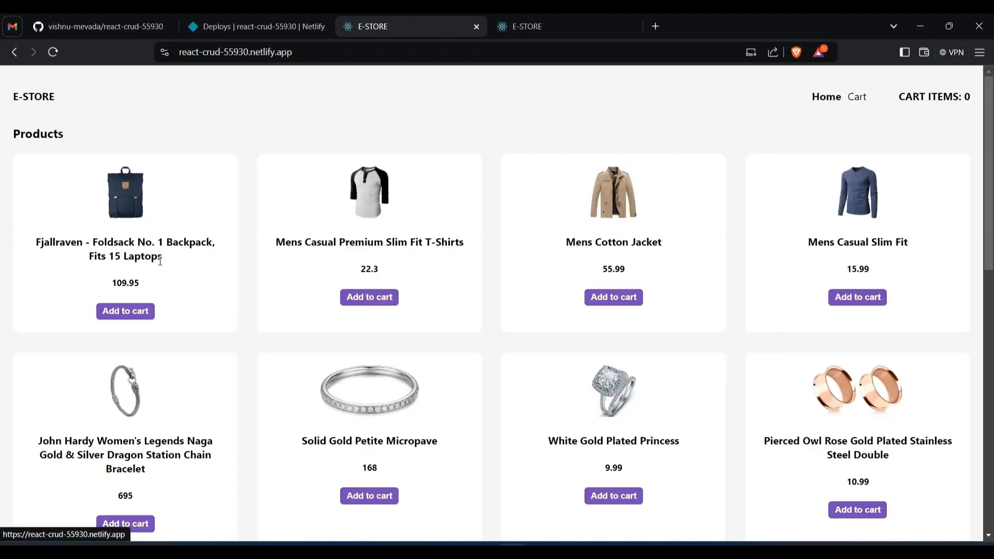